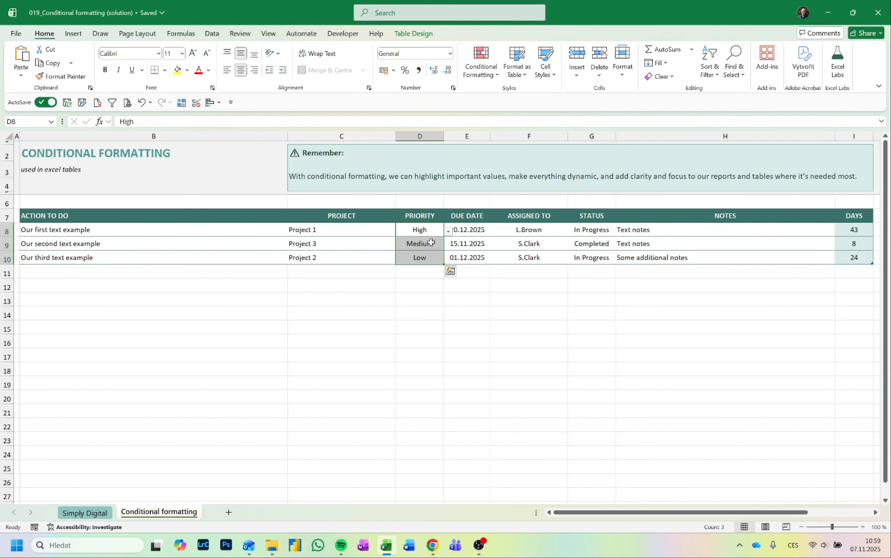
- Highlight Priority column cells equal to "High" with Light Red Fill with Dark Red Text
left_click(488, 75)
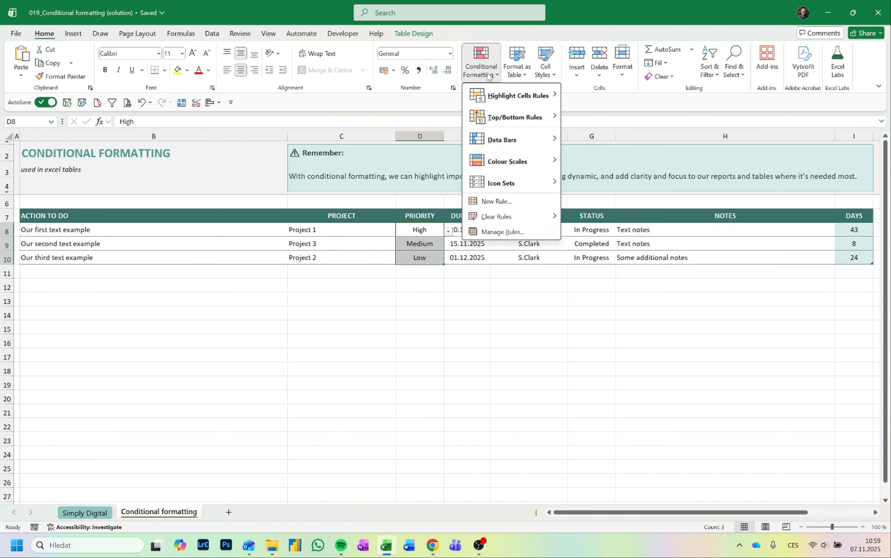
mouse_move(491, 96)
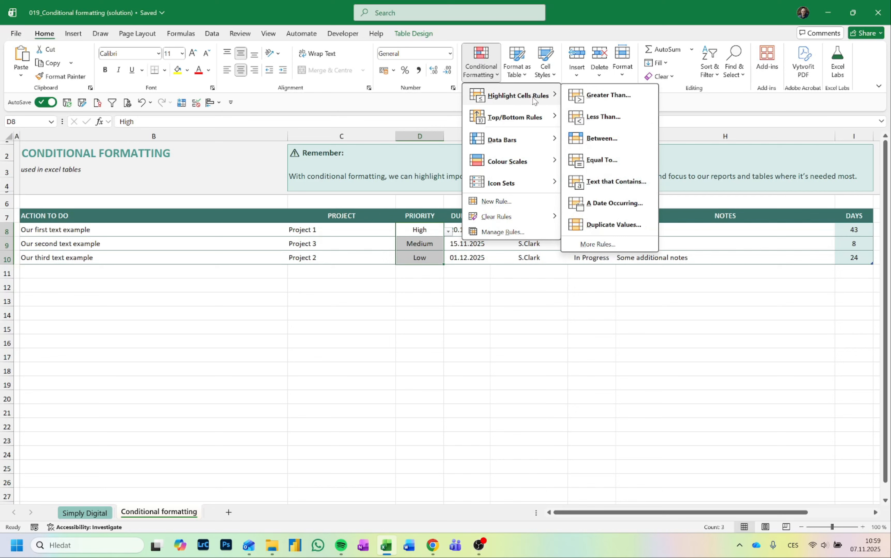
left_click(601, 161)
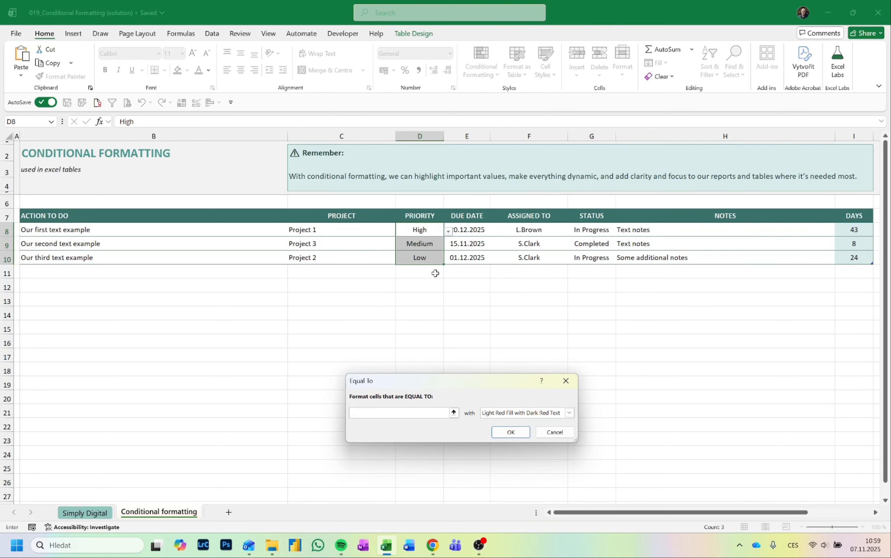
type("High")
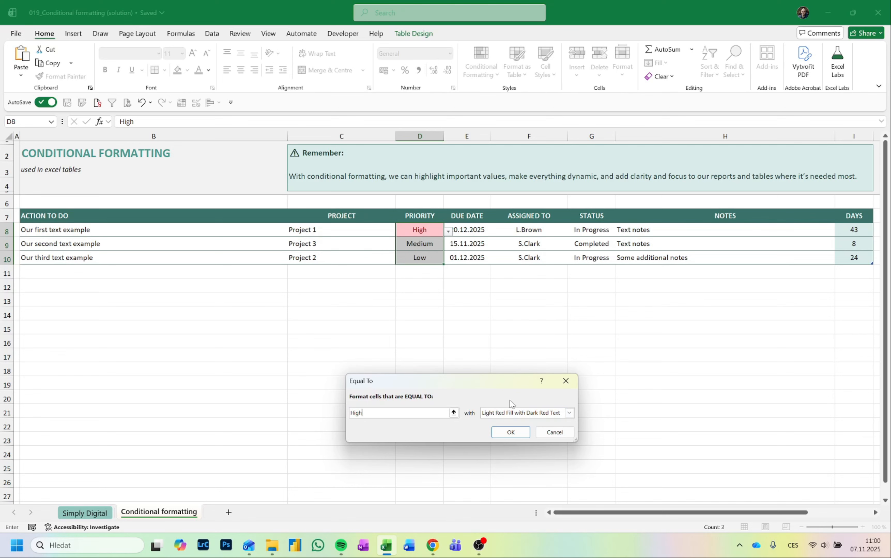
left_click(514, 432)
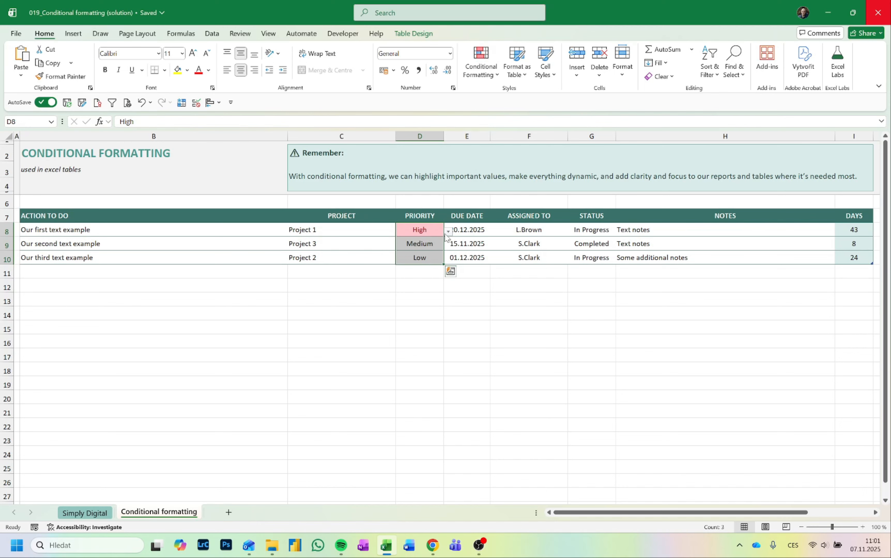
- Add an Equal To highlight rule to the Priority cells for "Low" with Green Fill with Dark Green Text
left_click(481, 68)
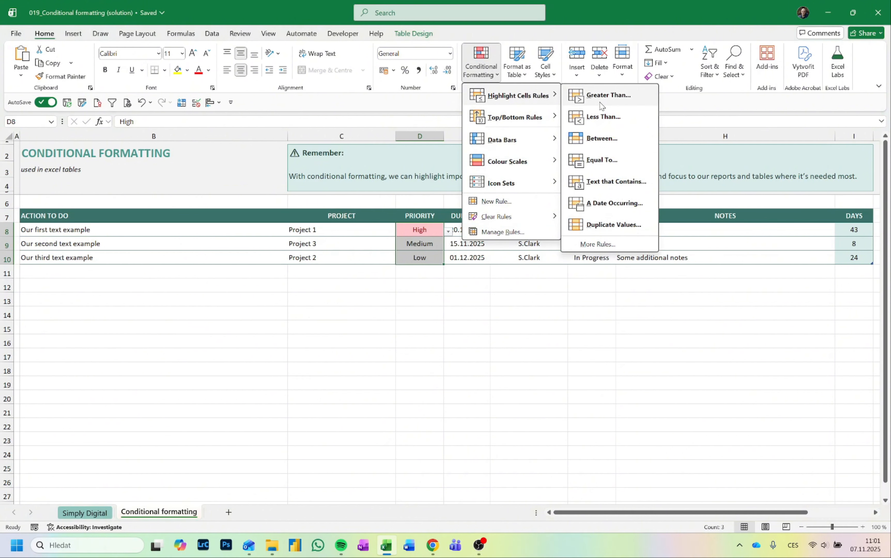
left_click(606, 161)
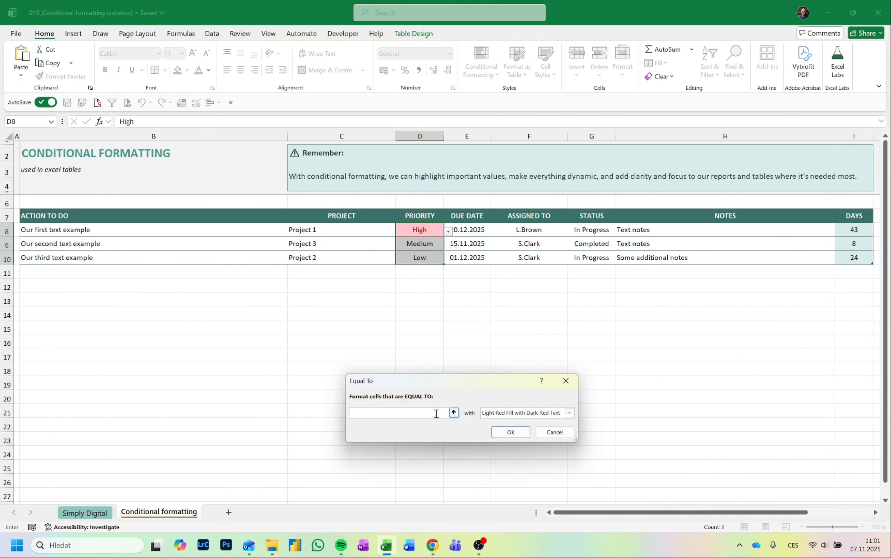
type("Low")
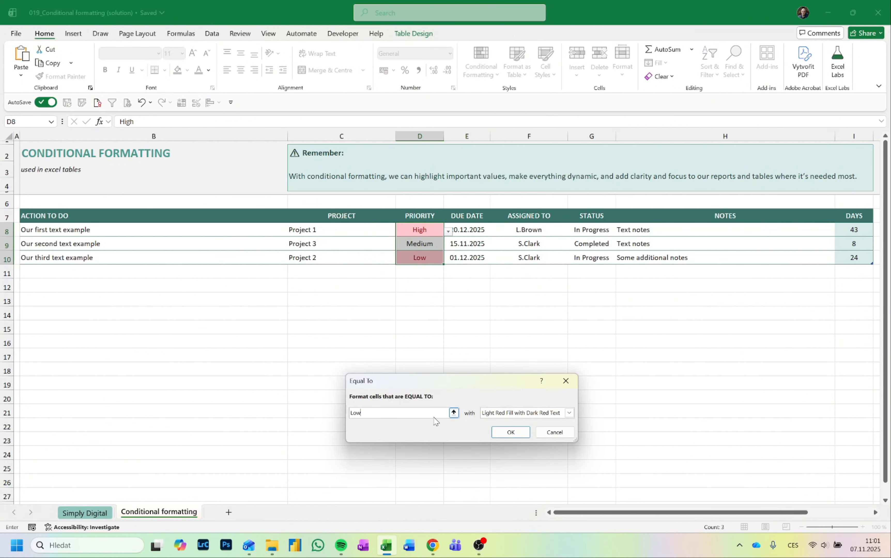
left_click(569, 413)
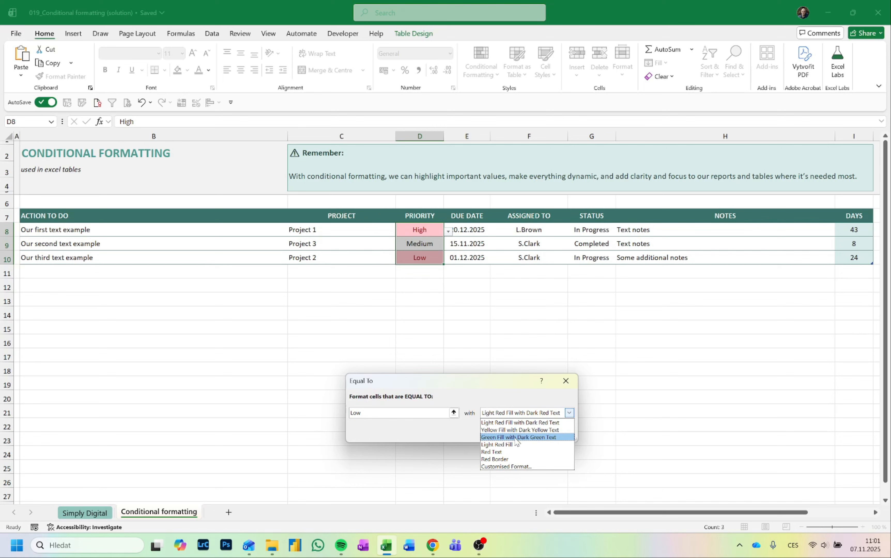
left_click(547, 438)
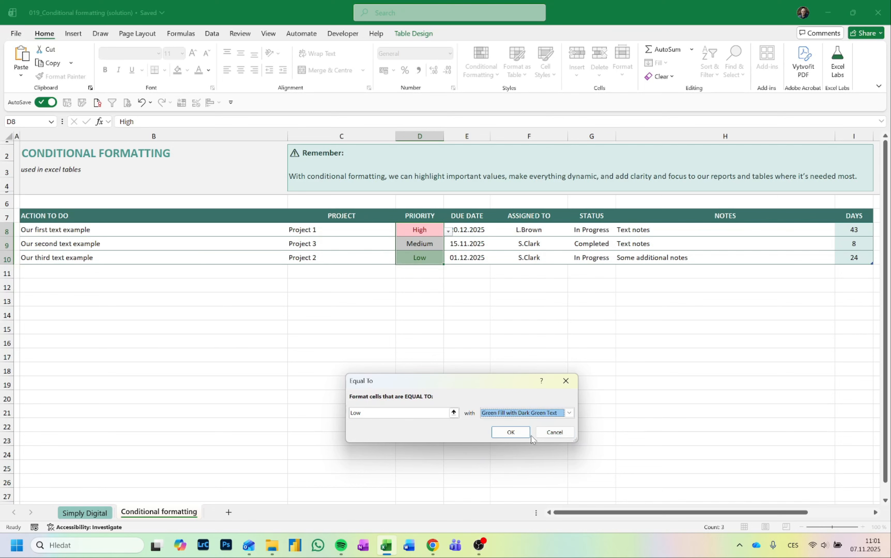
left_click(513, 433)
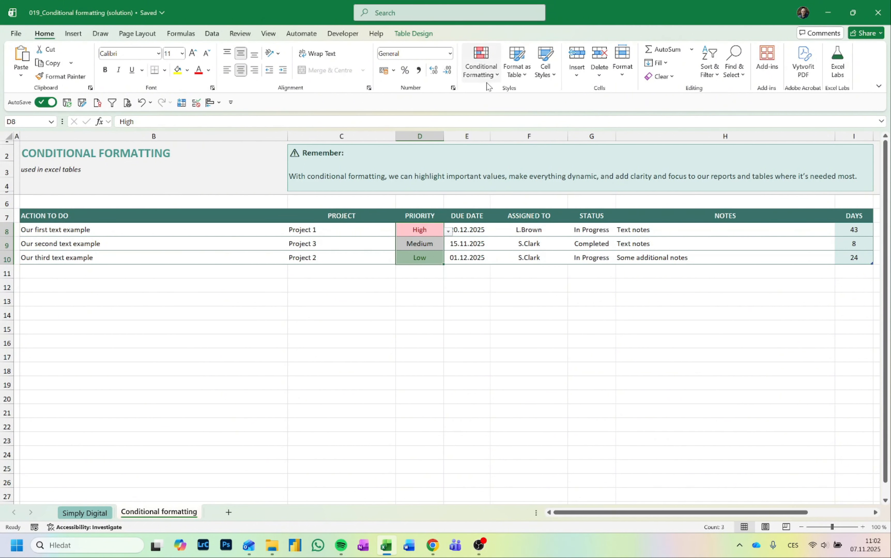
- Duplicate the "Low" conditional formatting rule and set the copy's comparison value to "Medium"
left_click(487, 74)
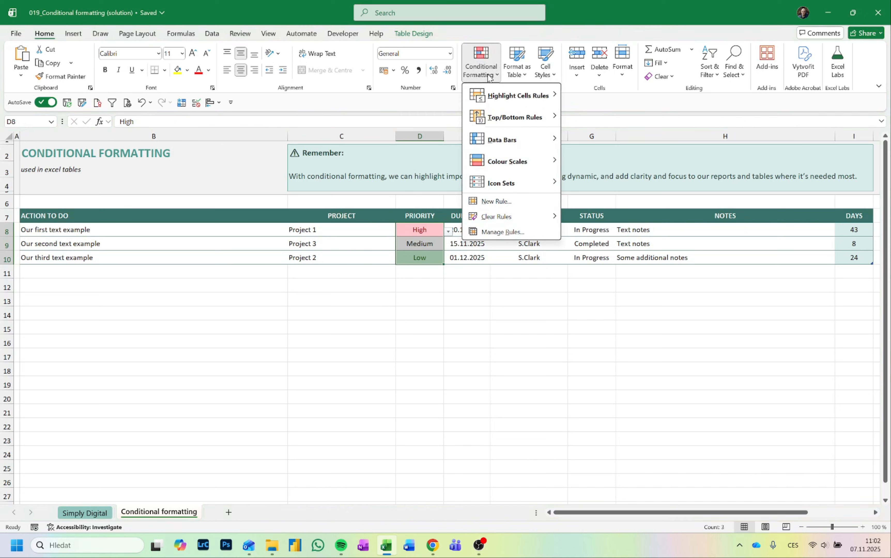
left_click(510, 235)
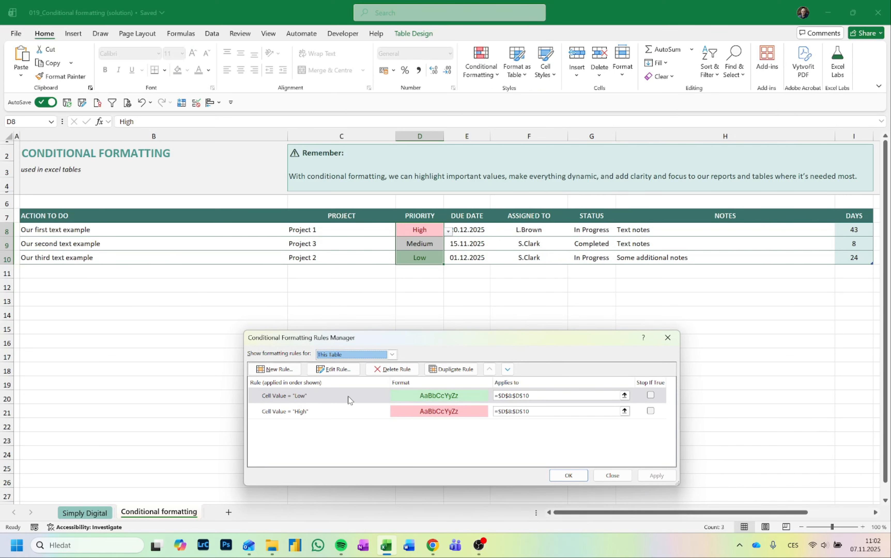
left_click(394, 397)
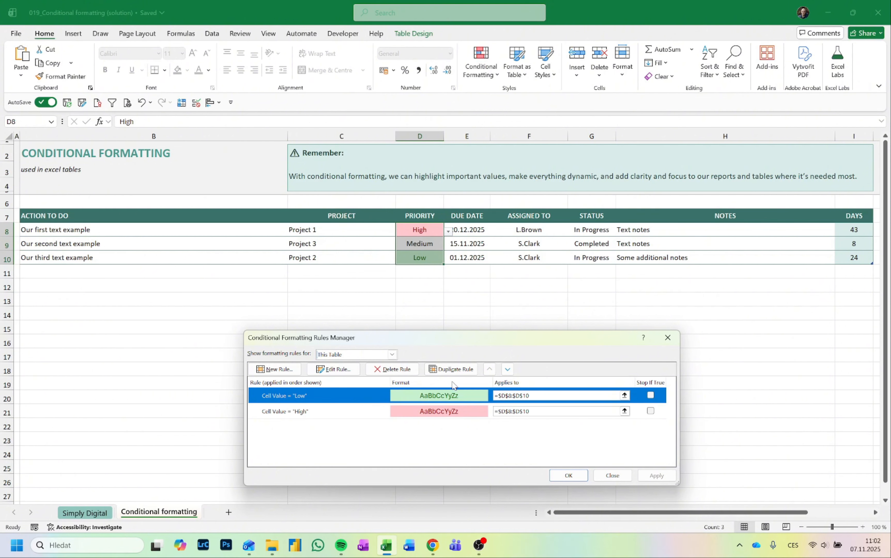
left_click(456, 369)
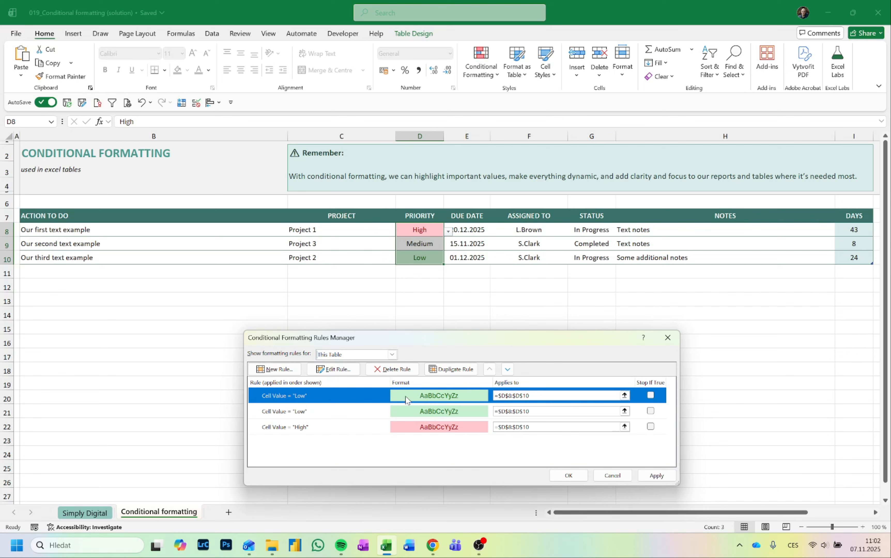
double_click(353, 396)
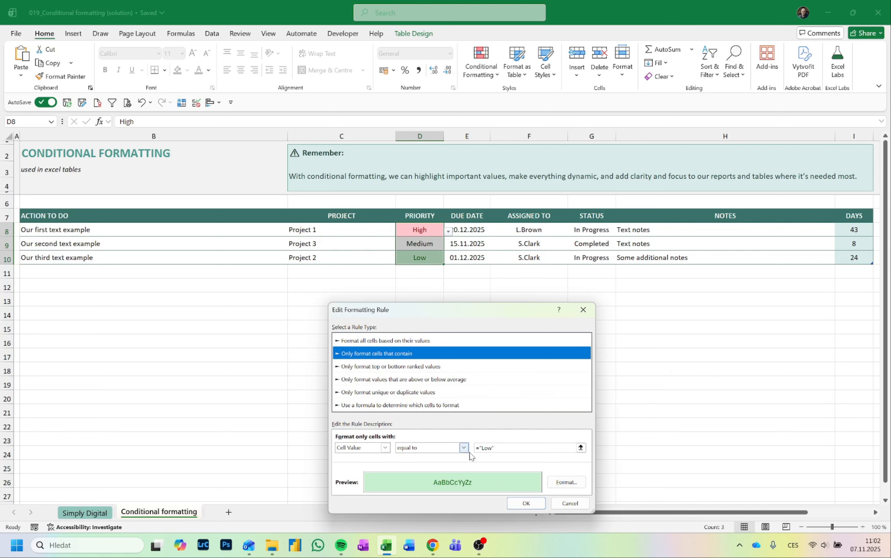
double_click(489, 448)
left_click(494, 448)
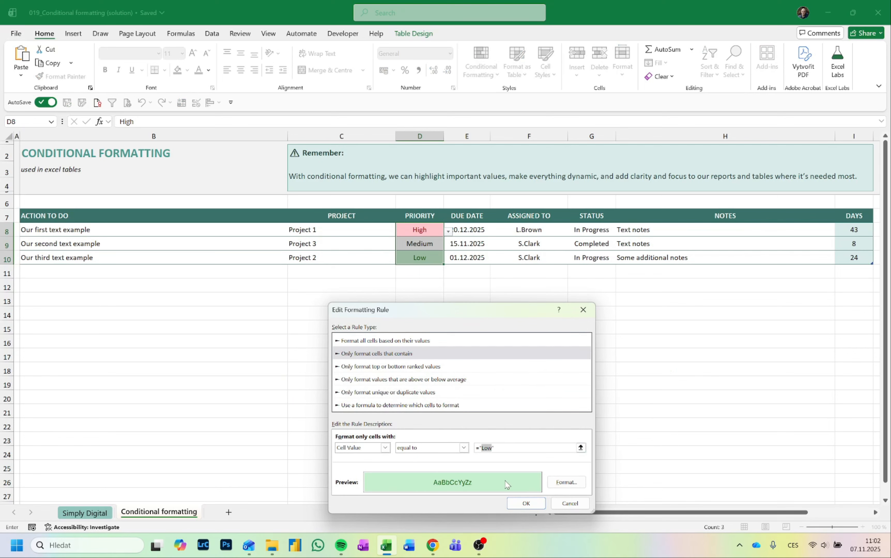
type("Medium")
- Format the "Medium" rule with a light orange fill and a dark orange-brown font colour
left_click(564, 482)
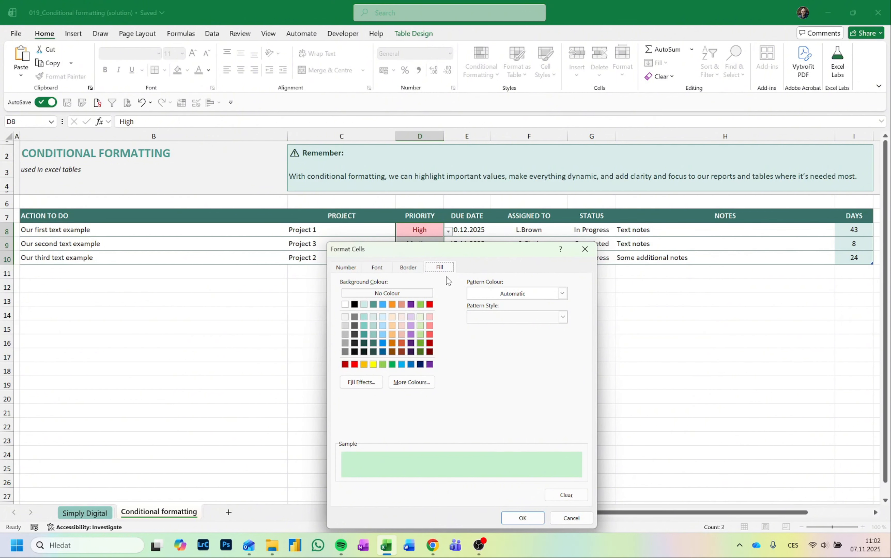
left_click(392, 316)
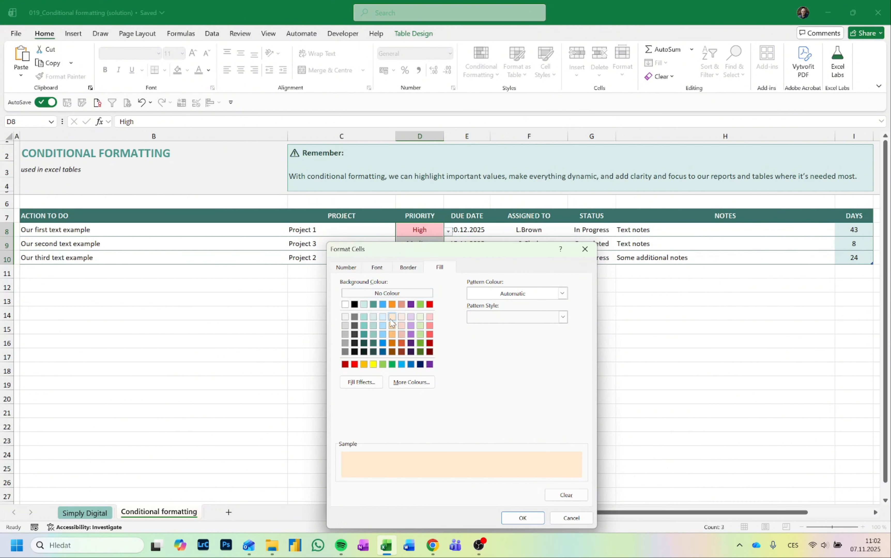
left_click(380, 268)
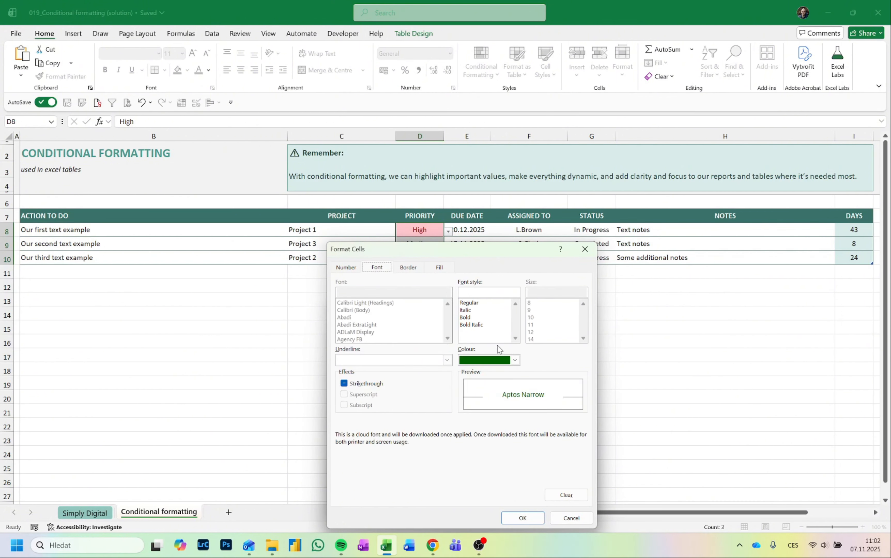
left_click(515, 359)
left_click(542, 291)
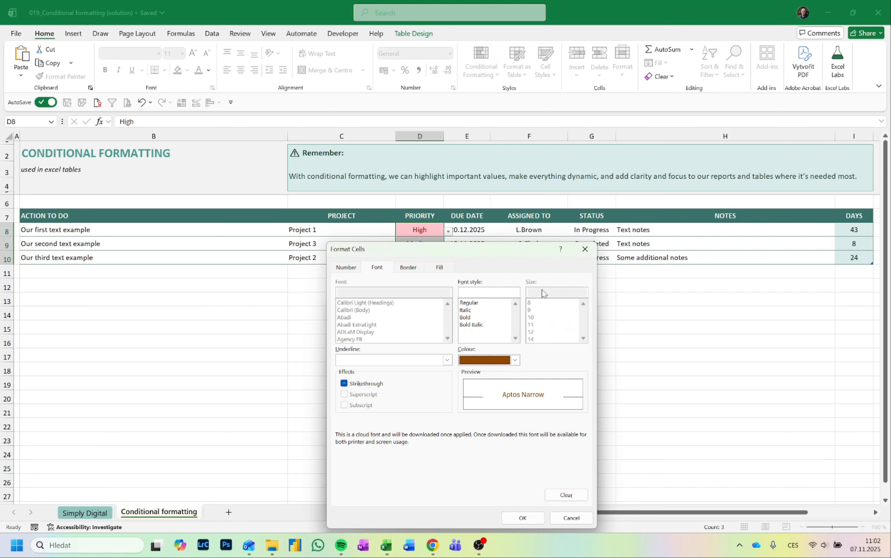
left_click(523, 518)
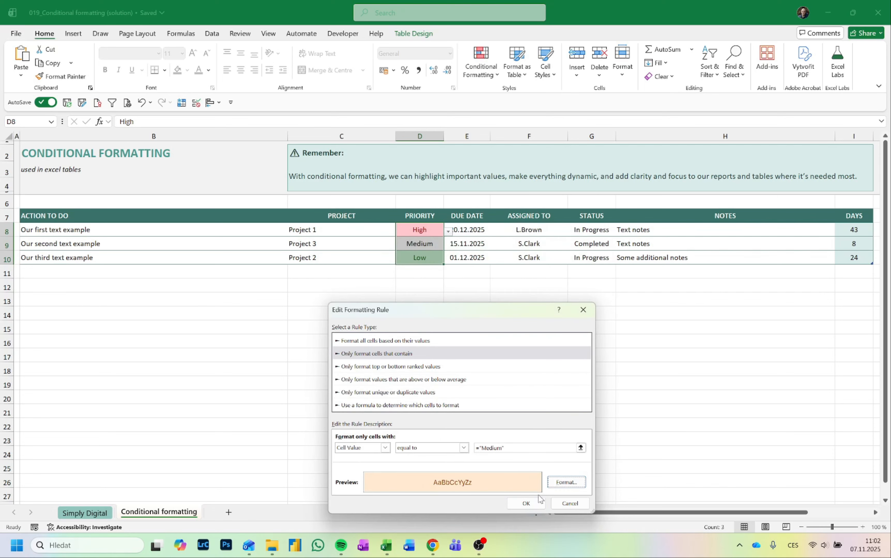
left_click(534, 504)
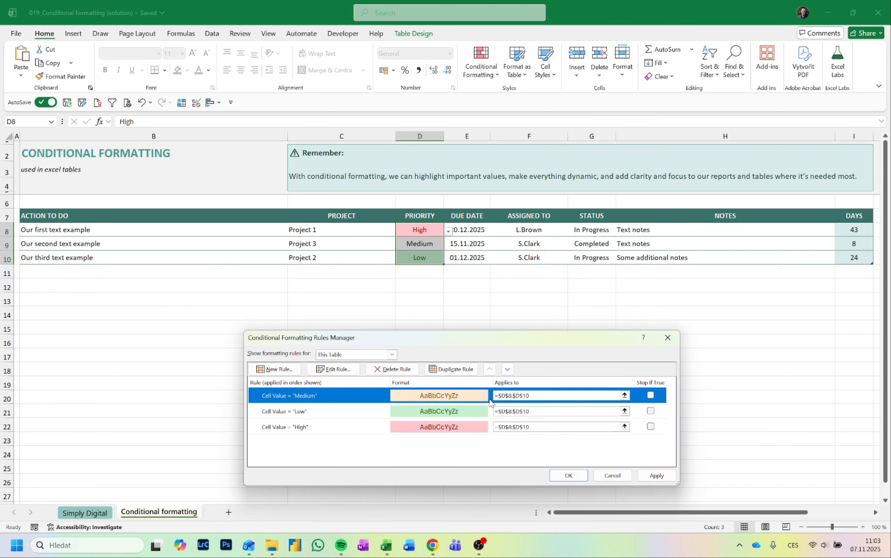
- Move the "Medium" rule between the "Low" and "High" rules and apply the rule set to the Priority cells
left_click(508, 369)
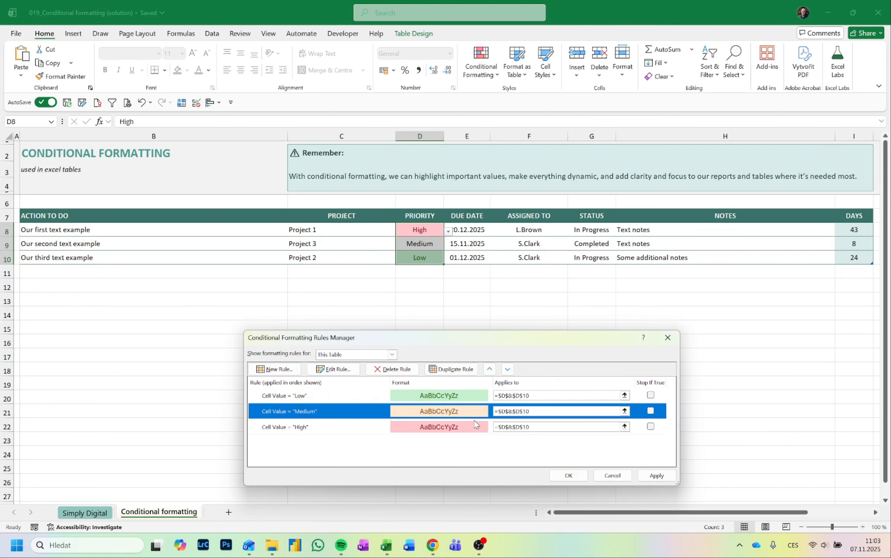
left_click(420, 396)
left_click(382, 412)
left_click(380, 429)
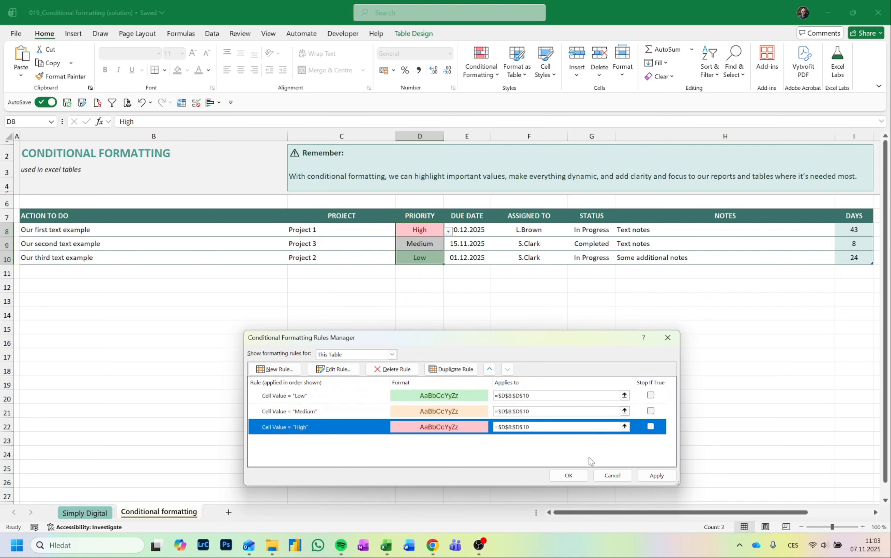
left_click(568, 476)
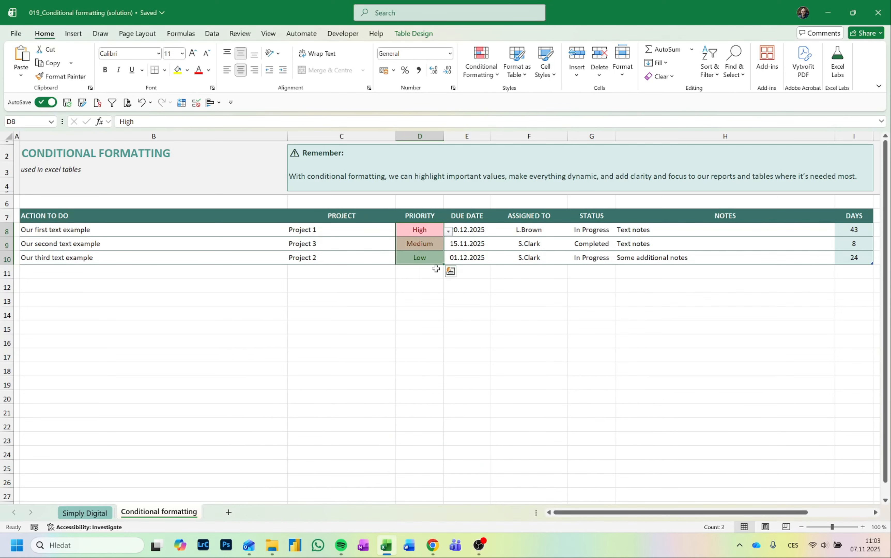
left_click(419, 269)
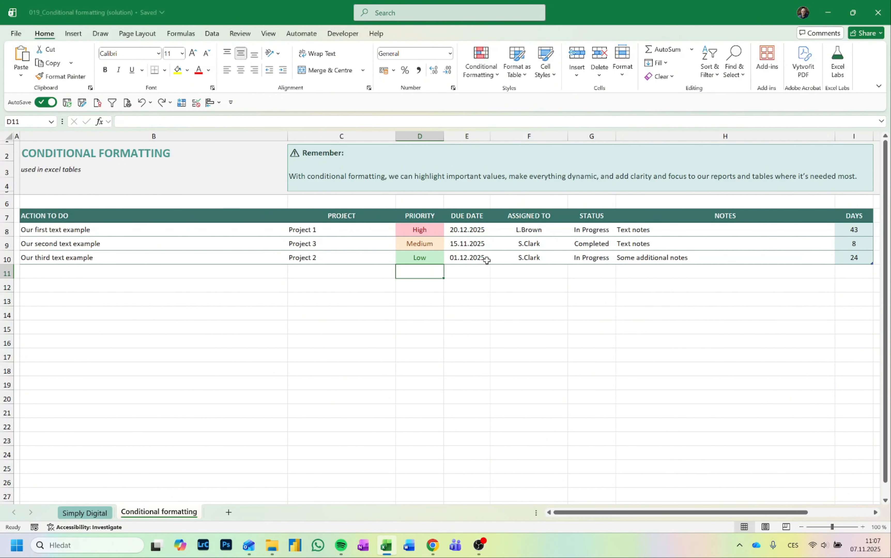
- Set the first task's due date in E8 to the current date, 07.11.2025
left_click(474, 234)
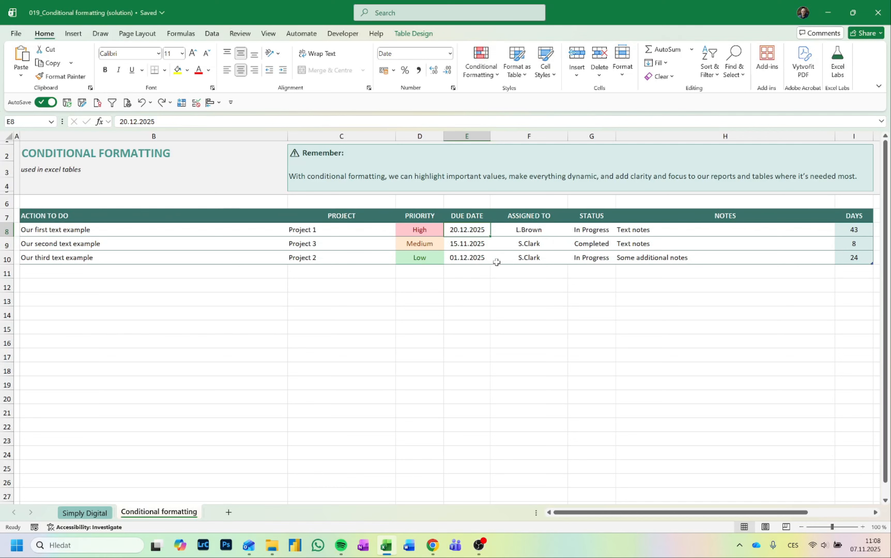
key("ctrl+semicolon")
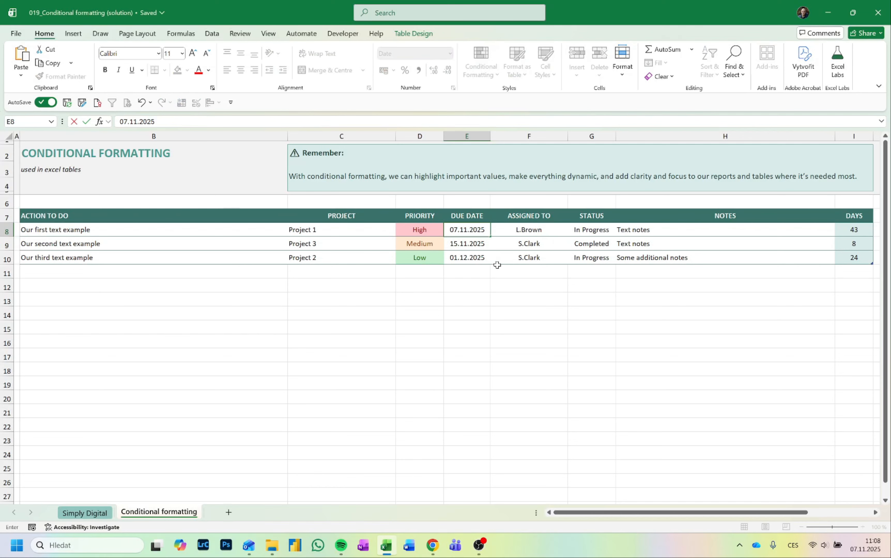
key("Return")
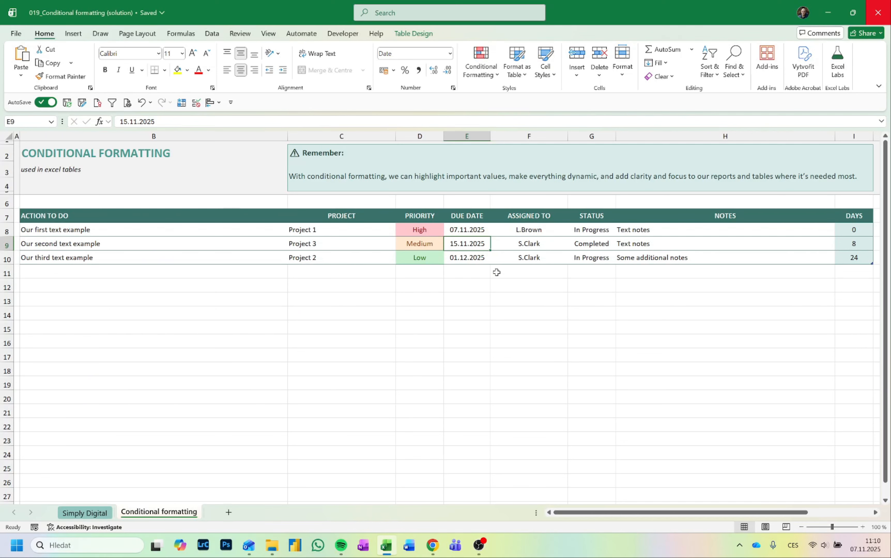
- Create a formula-based conditional formatting rule for the Due Date cells with the formula =$E9=TODAY()
key("ctrl+space")
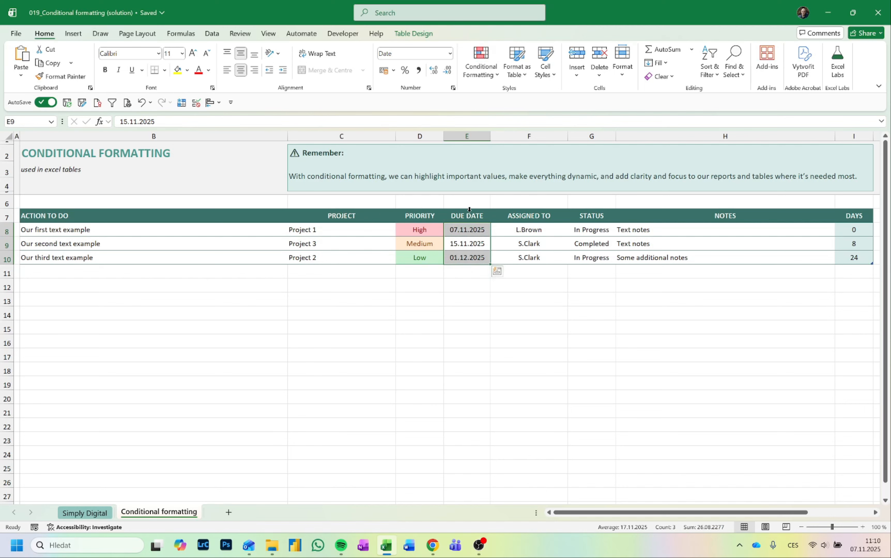
left_click(488, 81)
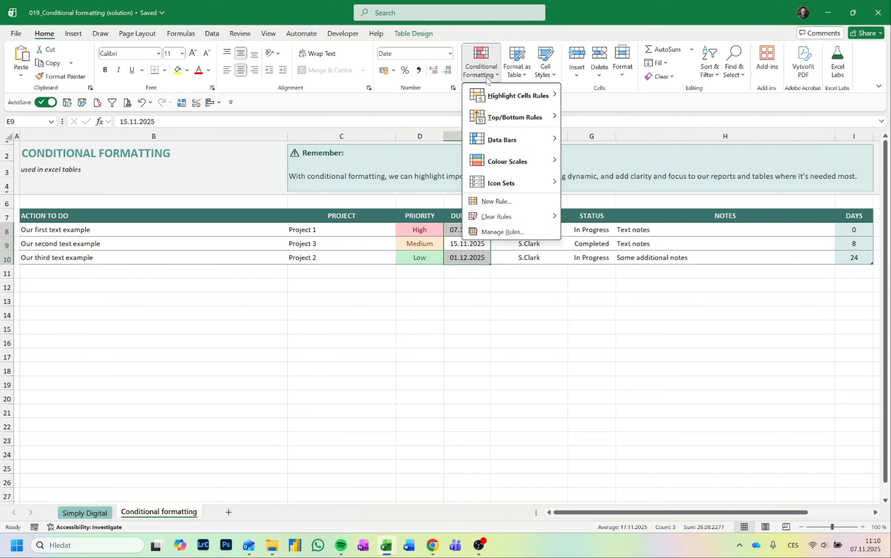
left_click(493, 201)
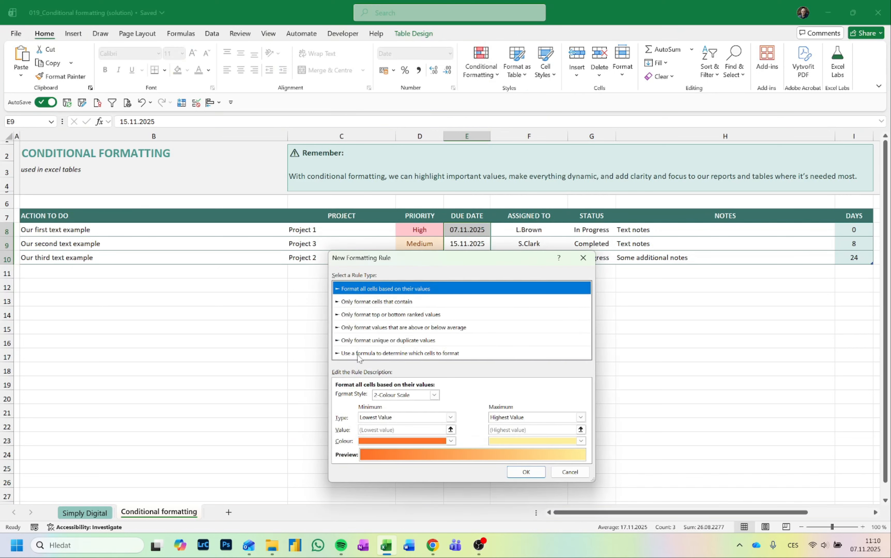
left_click(357, 354)
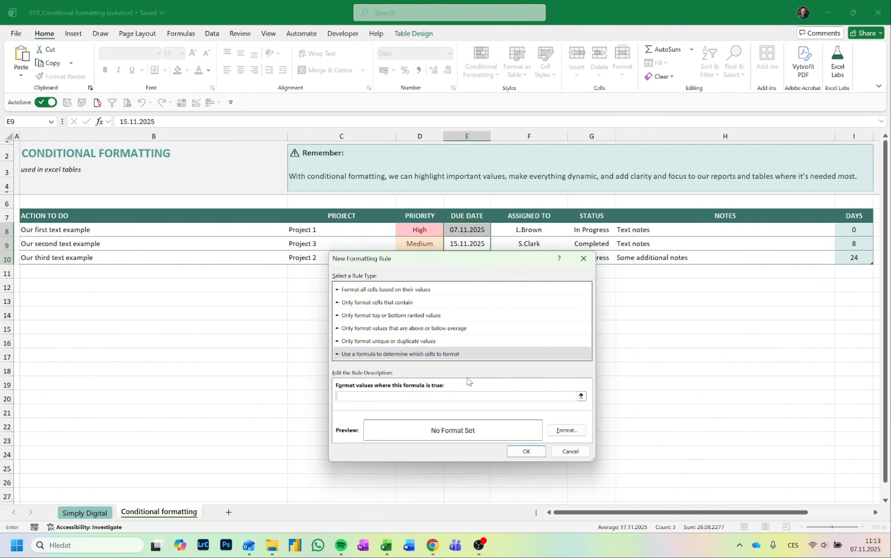
left_click(389, 395)
left_click(461, 242)
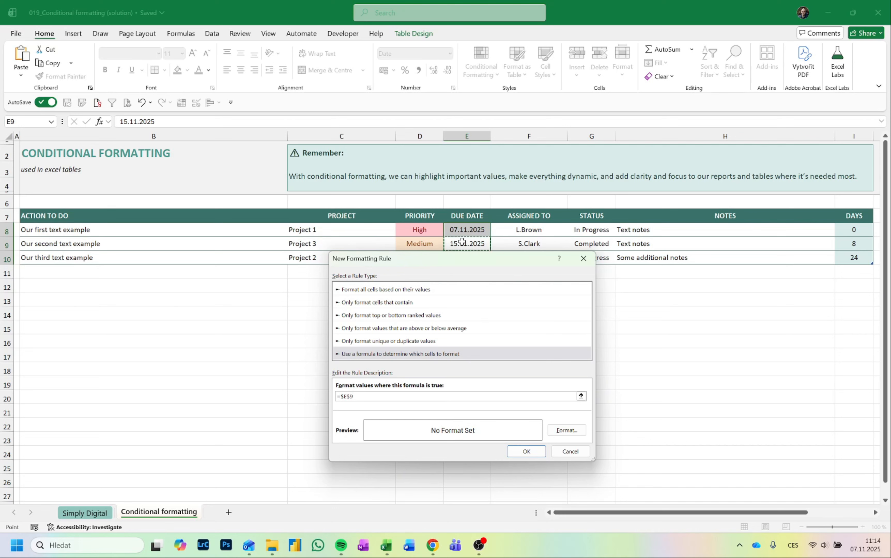
key("F4")
key("F4")
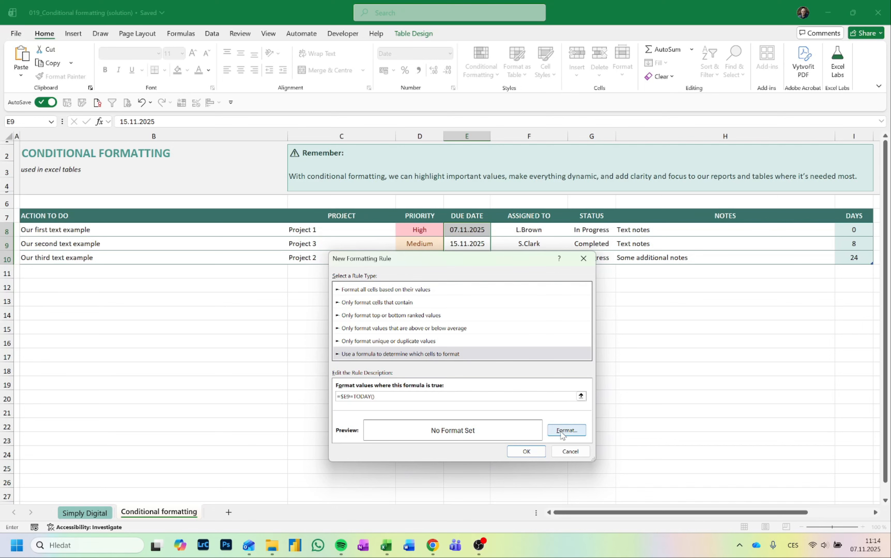
- Give the TODAY() rule a dark red font colour and apply it to the Due Date cells
left_click(565, 431)
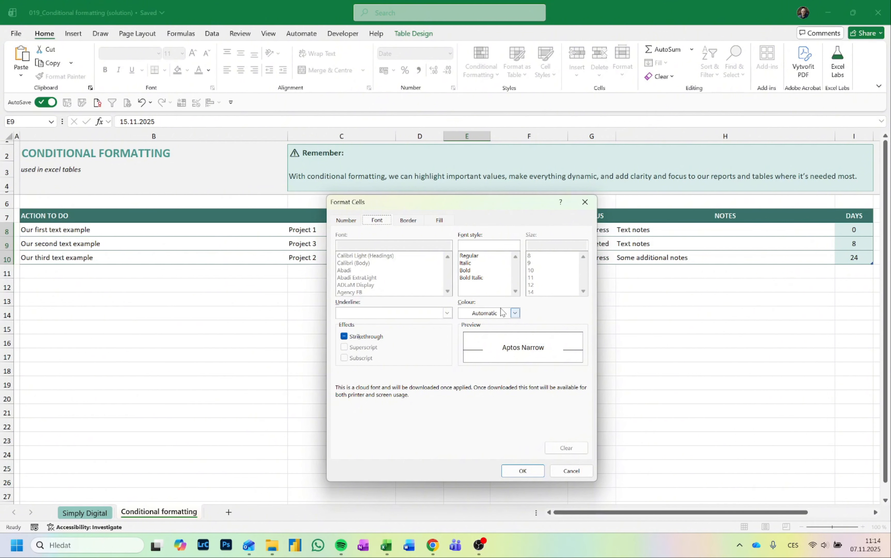
left_click(515, 313)
left_click(597, 415)
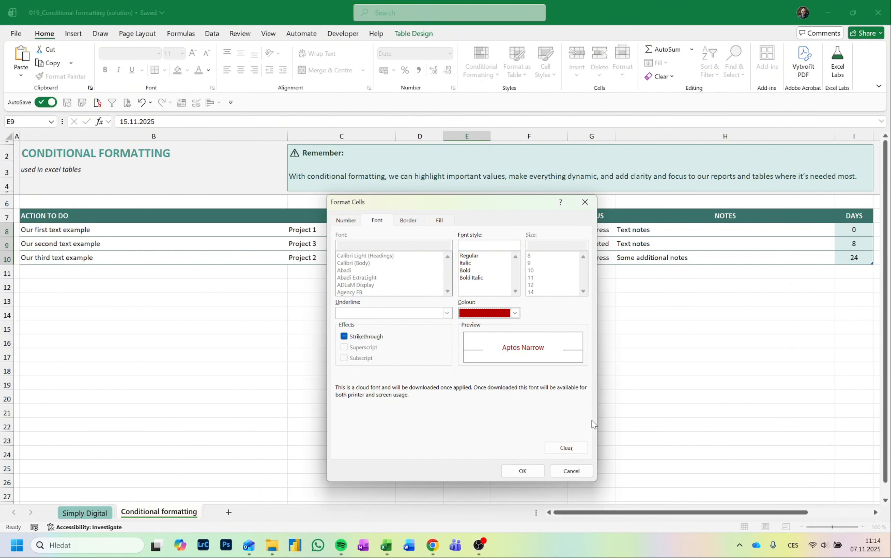
left_click(524, 469)
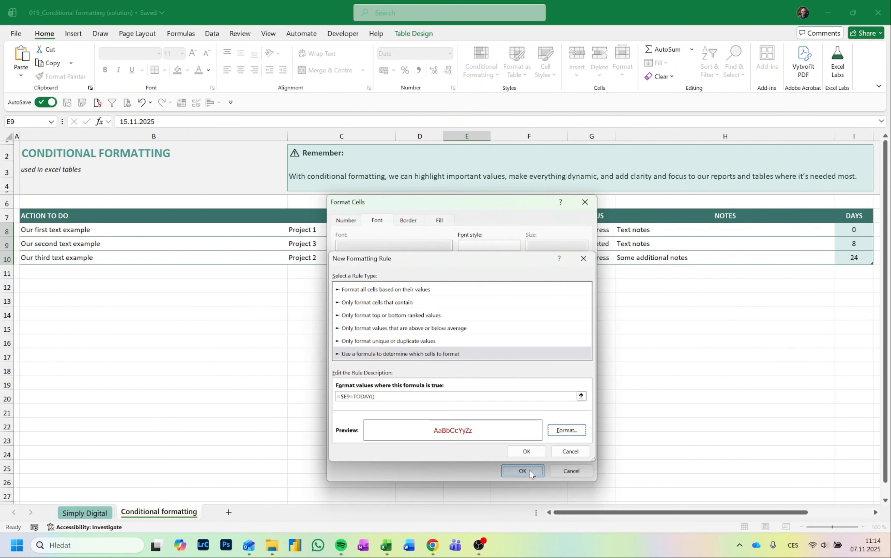
left_click(525, 451)
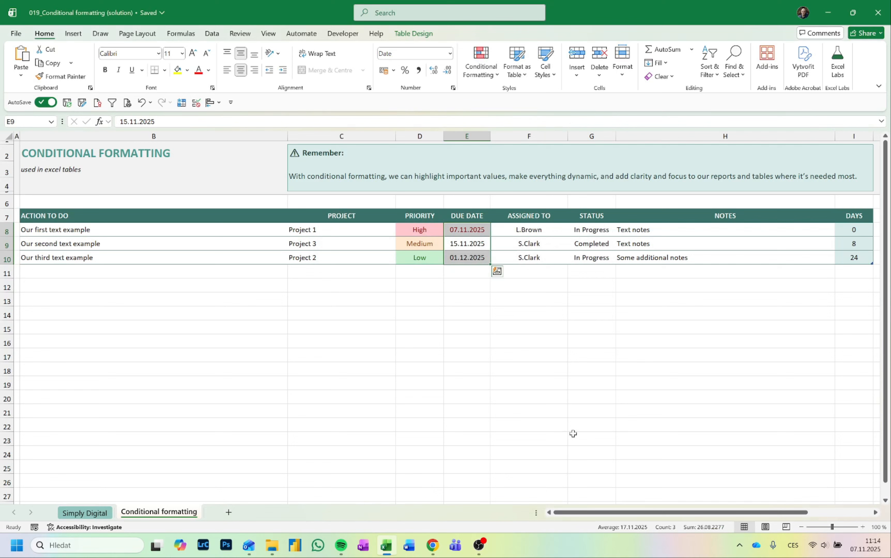
- Set the second task's due date in E9 to 07.11.2025
left_click(475, 243)
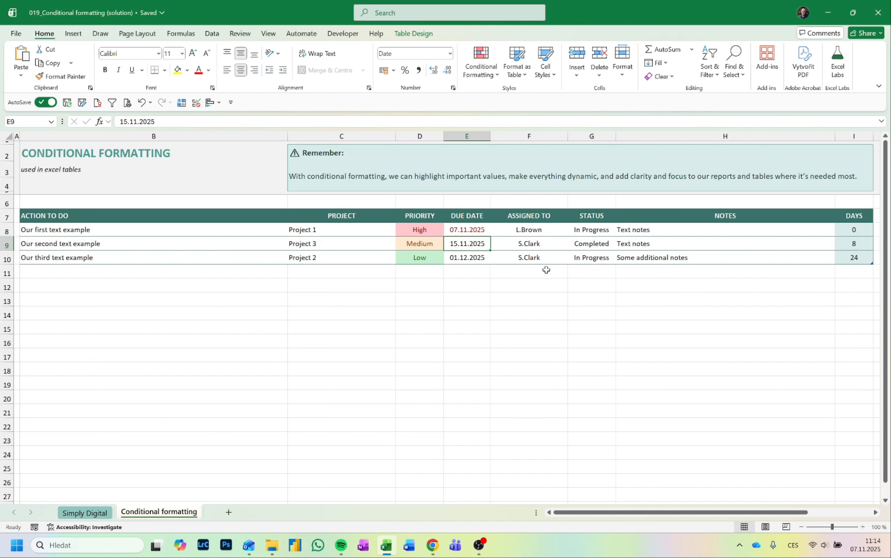
type("07.11.2025")
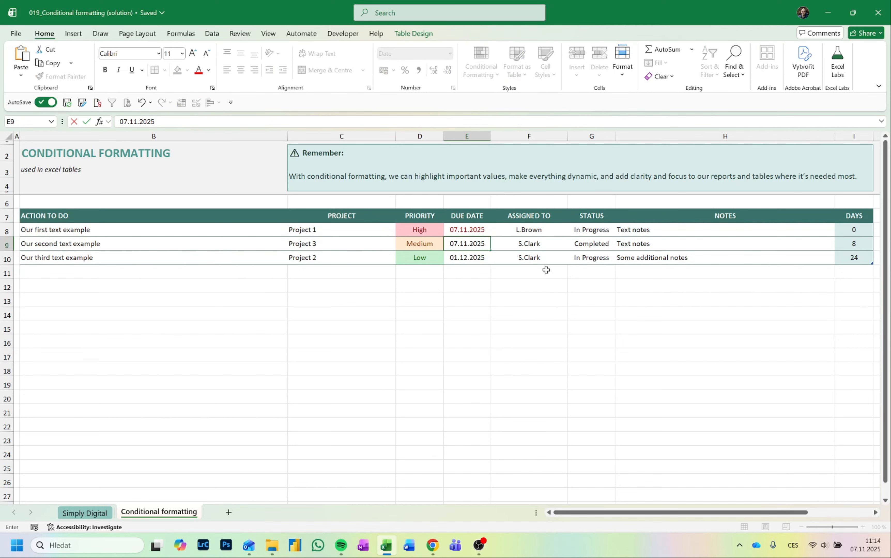
key("Return")
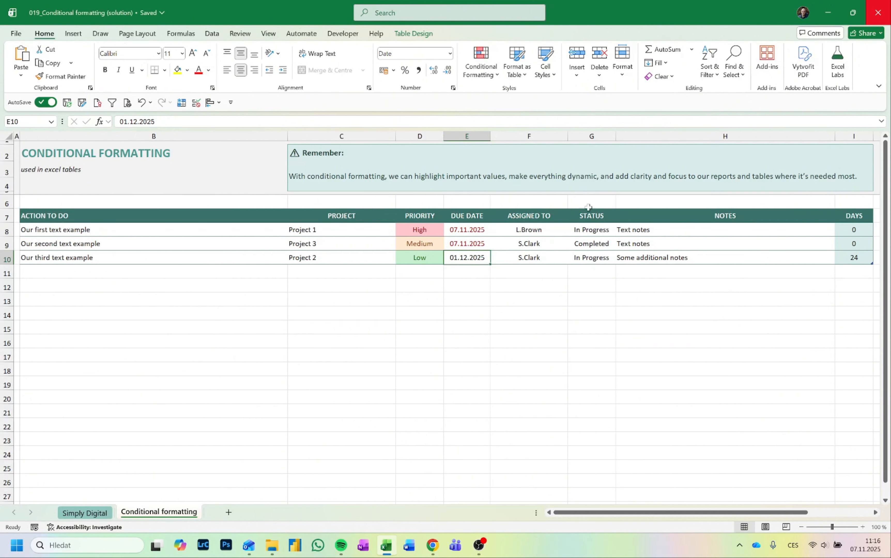
- Create a conditional formatting rule for the Status cells G8:G10 that formats cell values equal to "In progress"
left_click(593, 230)
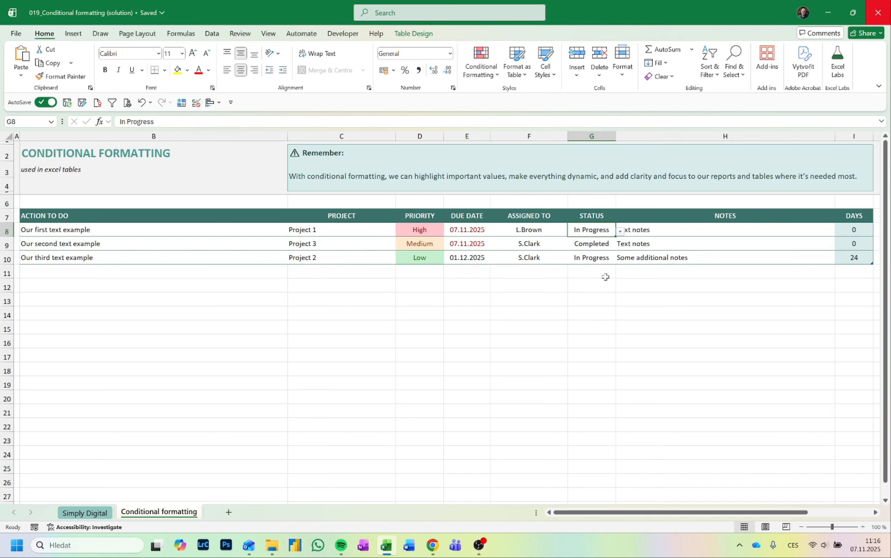
key("ctrl+shift+Down")
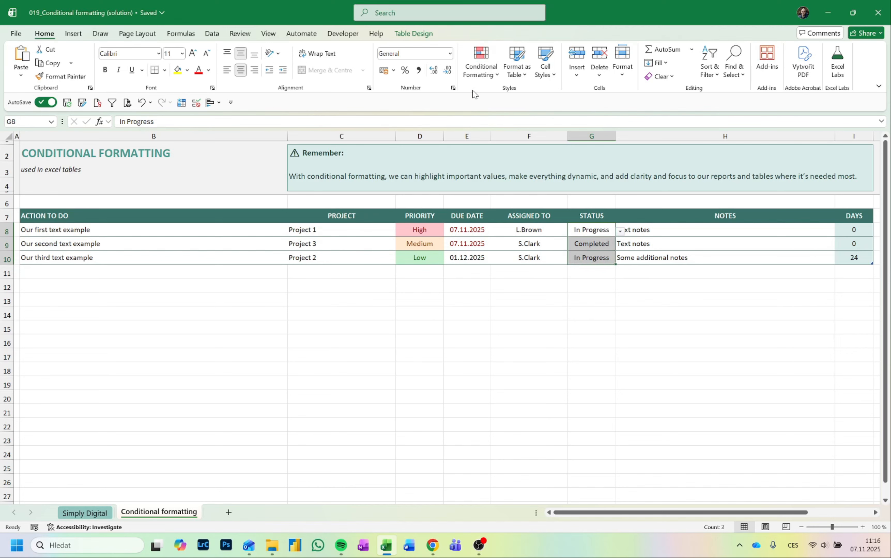
left_click(478, 78)
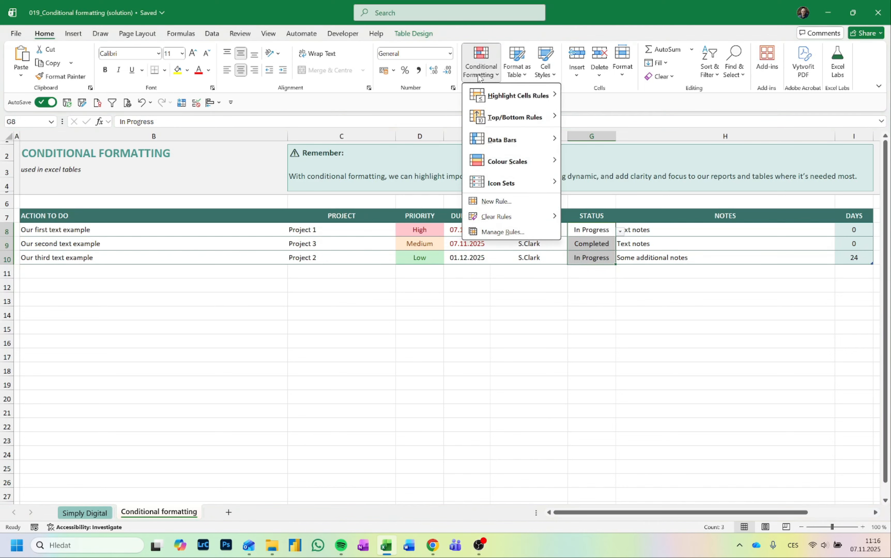
left_click(494, 201)
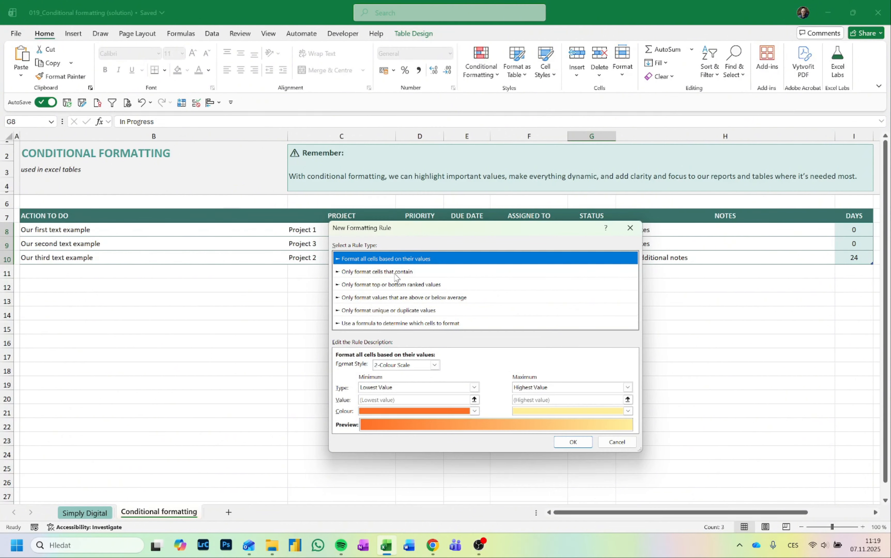
left_click(370, 273)
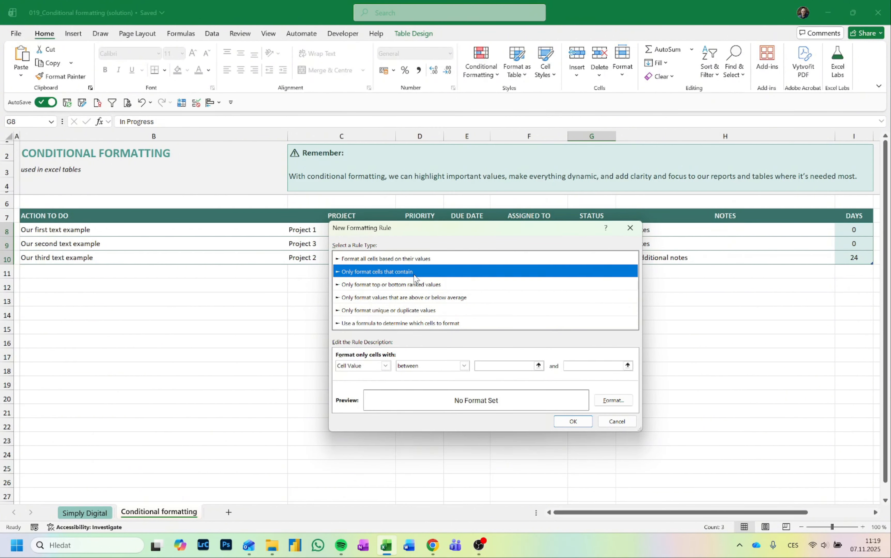
left_click(420, 367)
left_click(407, 390)
left_click(492, 367)
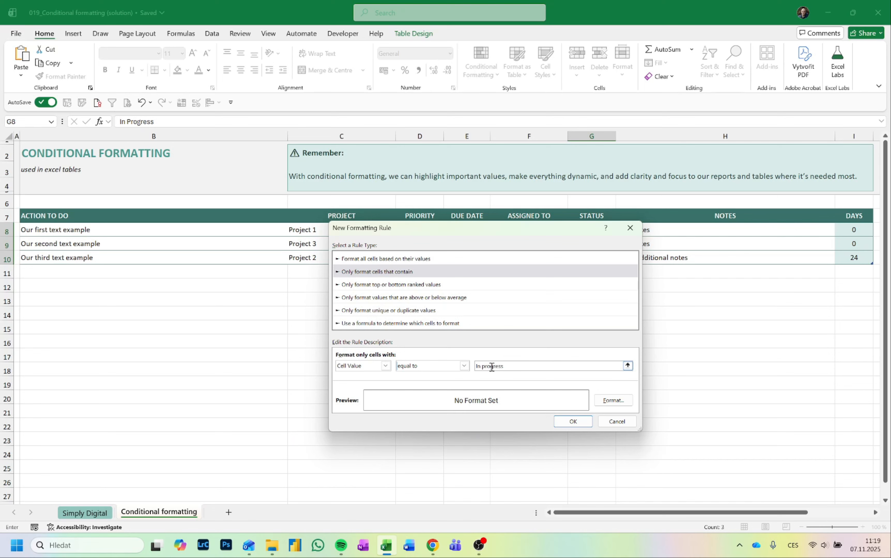
- Give the "In progress" rule a dark orange-brown font colour and apply it to the Status cells
left_click(614, 400)
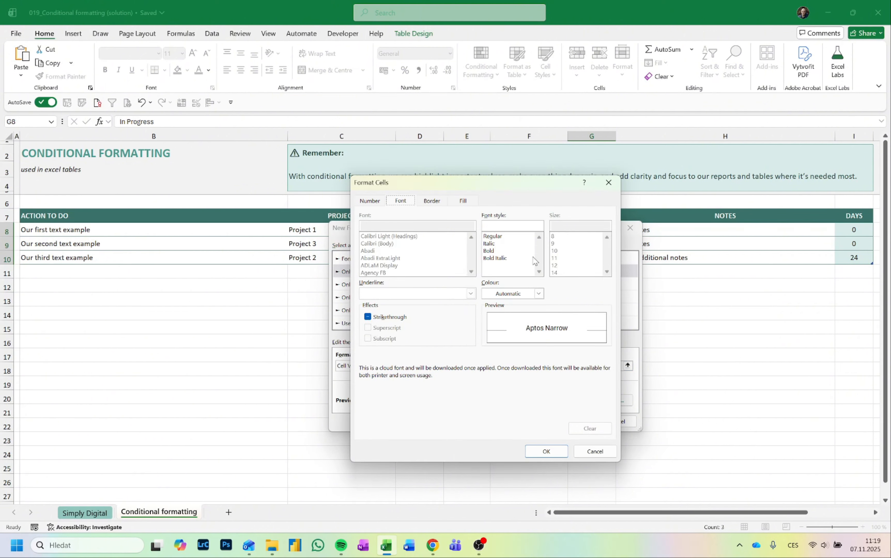
left_click(525, 294)
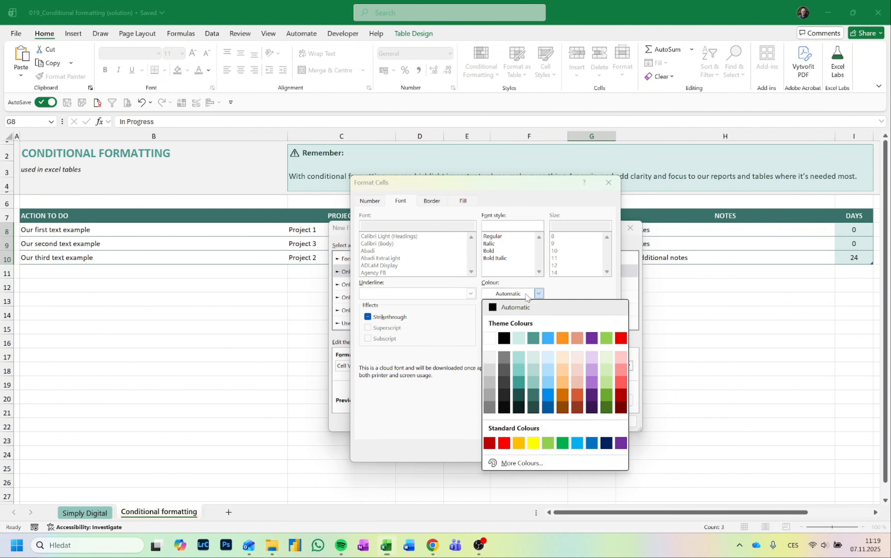
left_click(577, 408)
left_click(565, 449)
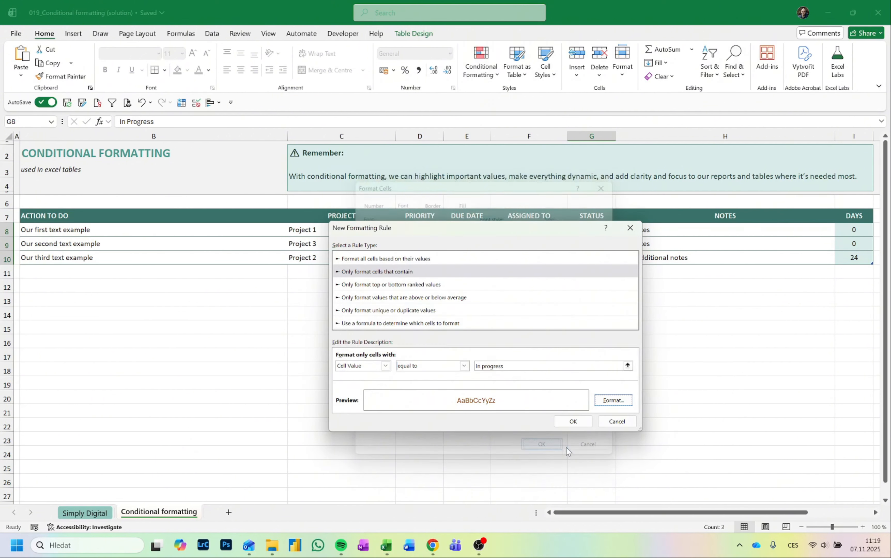
left_click(585, 424)
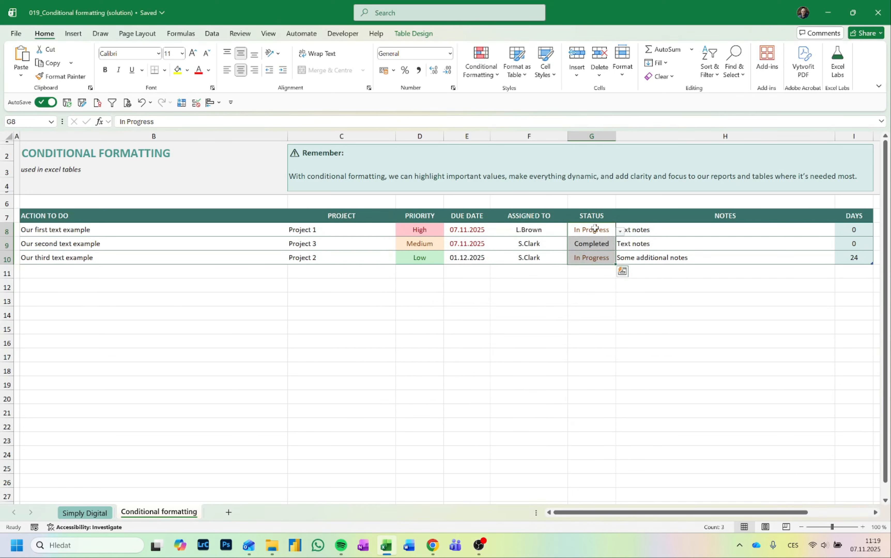
- Duplicate the "In progress" conditional formatting rule for the Status cells G8:G10
left_click(607, 233)
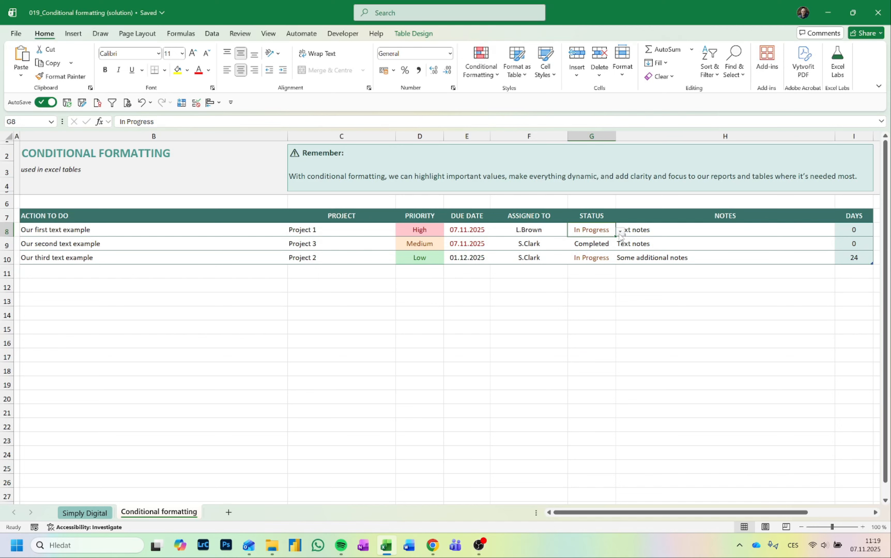
key("shift+Down")
key("shift+Down")
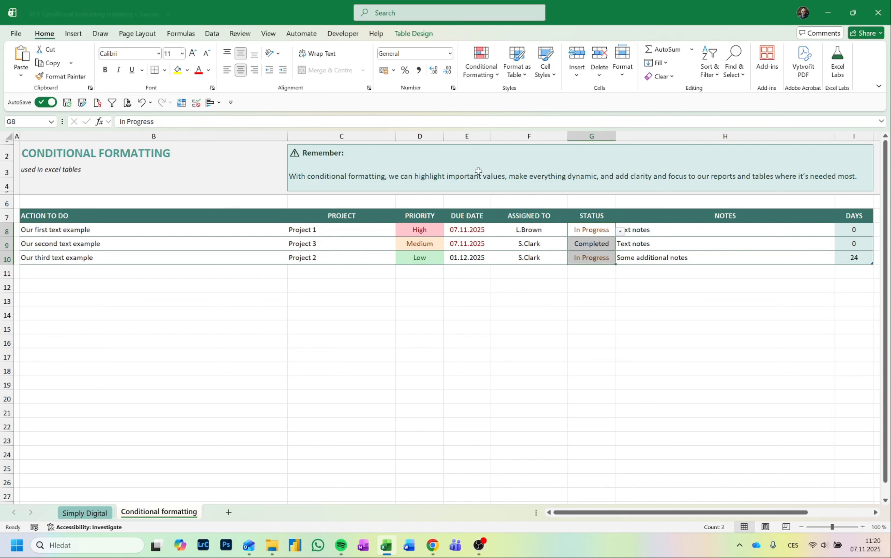
left_click(483, 76)
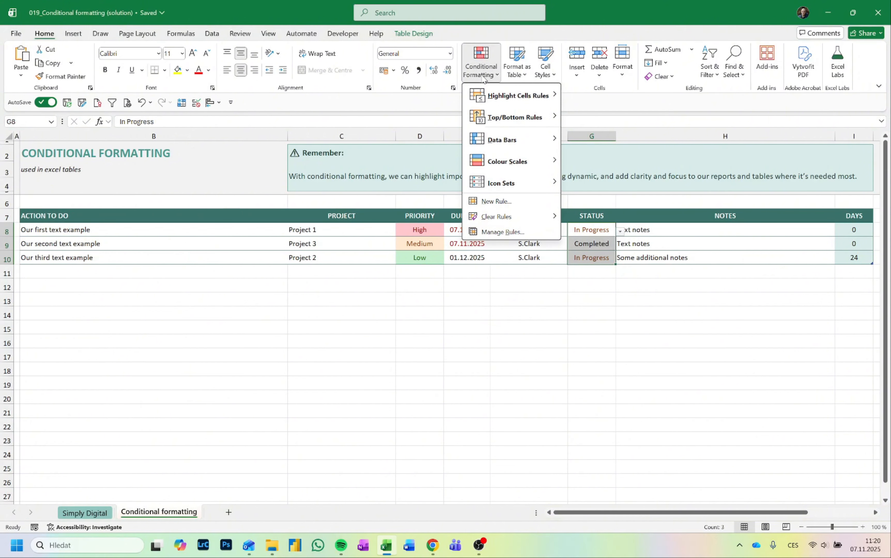
left_click(501, 235)
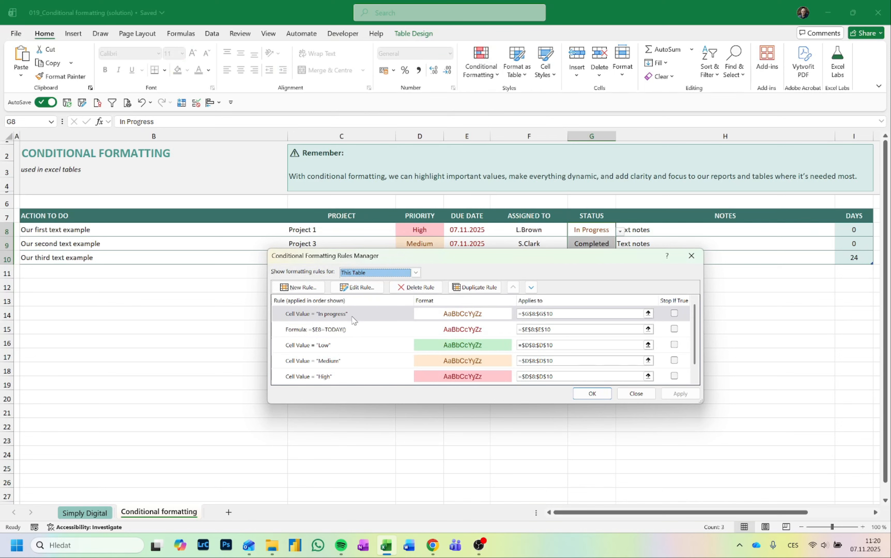
left_click(371, 317)
left_click(487, 288)
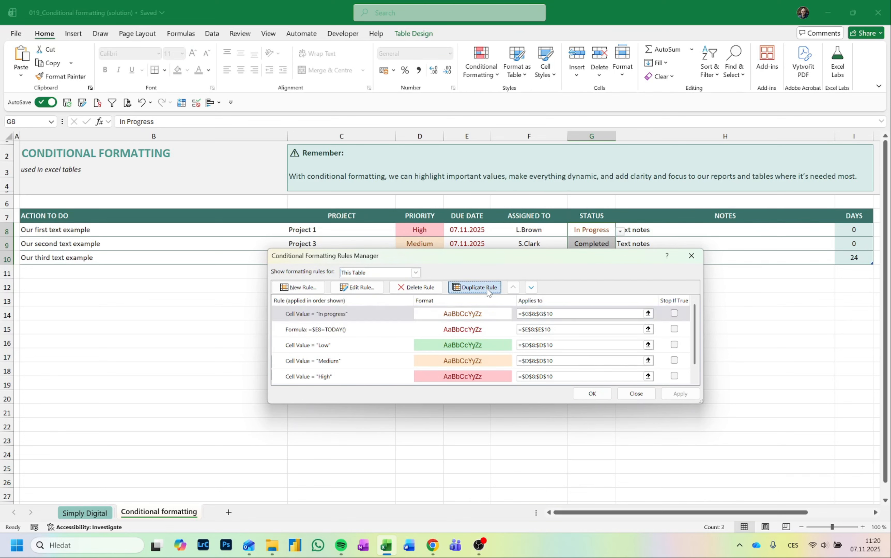
- Set the comparison value of the duplicated Status rule to "Completed"
double_click(403, 318)
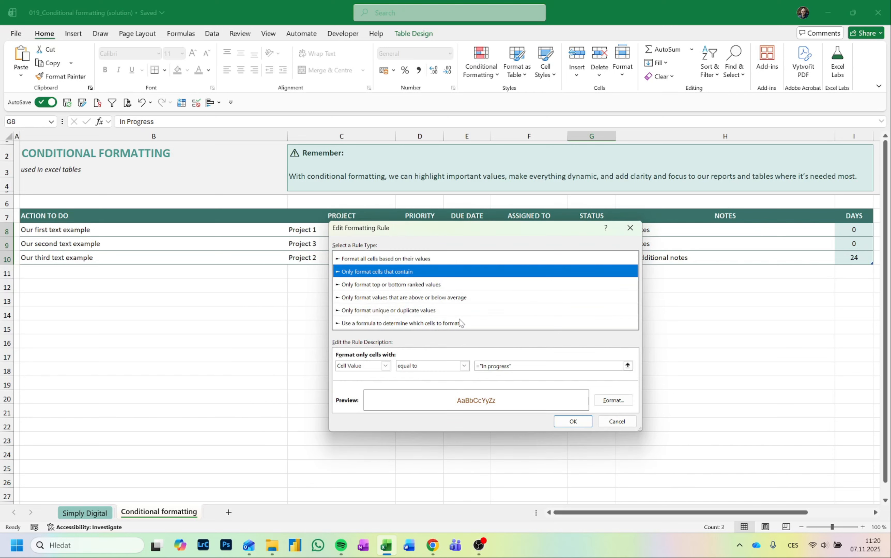
double_click(498, 367)
left_click(510, 367)
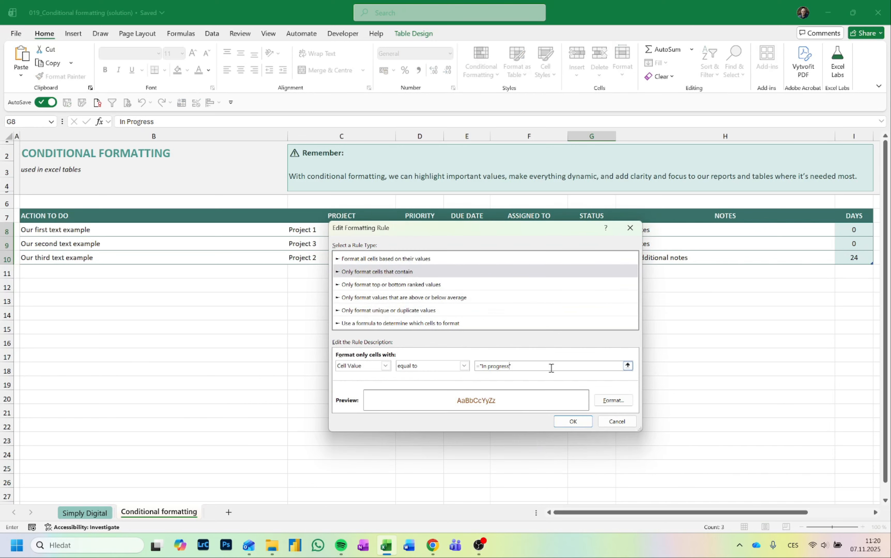
key("BackSpace")
- Change the "Completed" rule's font colour to dark teal and apply the rule set to the Status cells
left_click(612, 400)
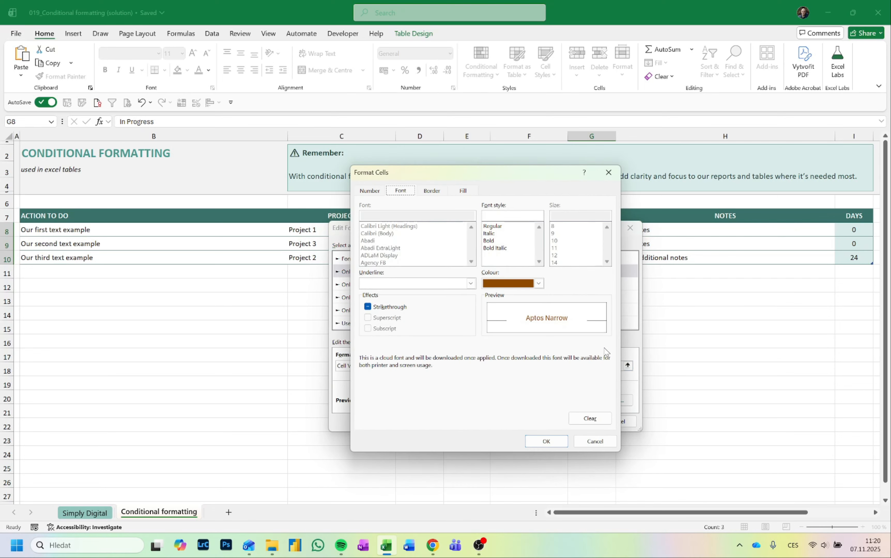
left_click(539, 283)
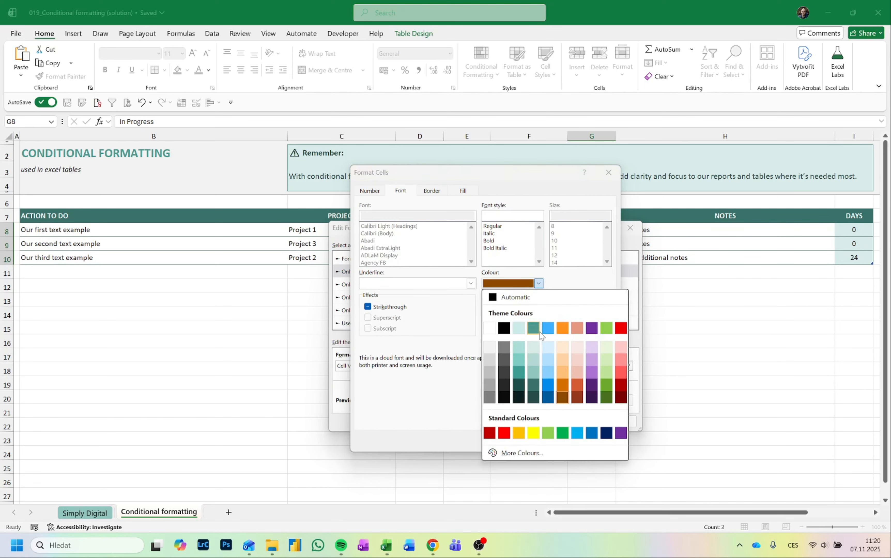
left_click(533, 398)
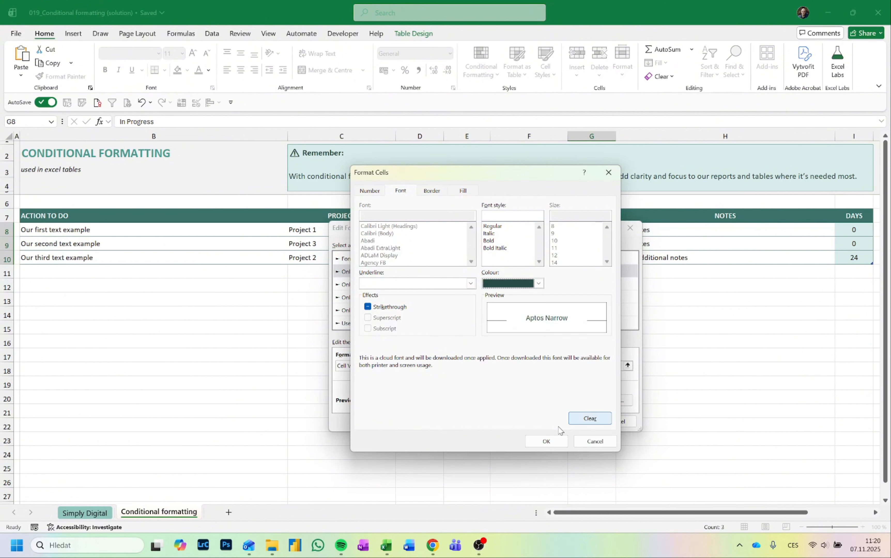
left_click(549, 439)
left_click(571, 422)
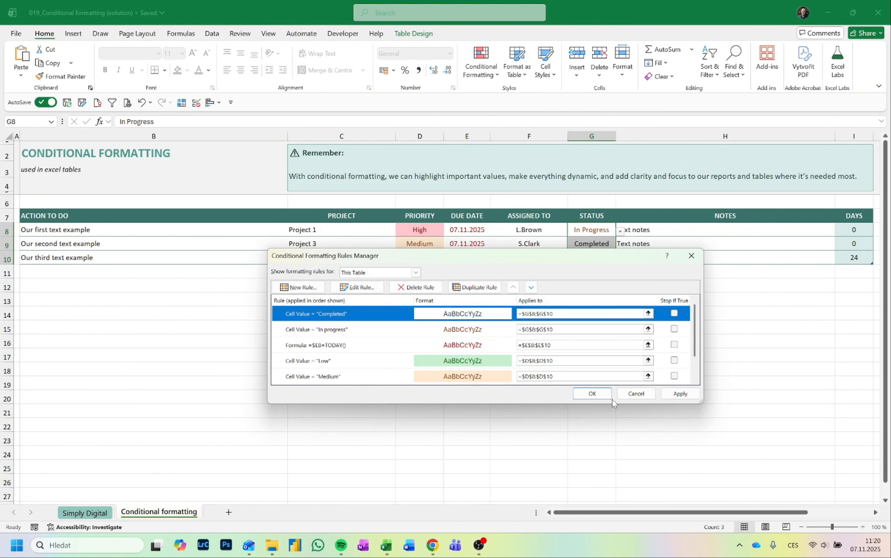
left_click(593, 393)
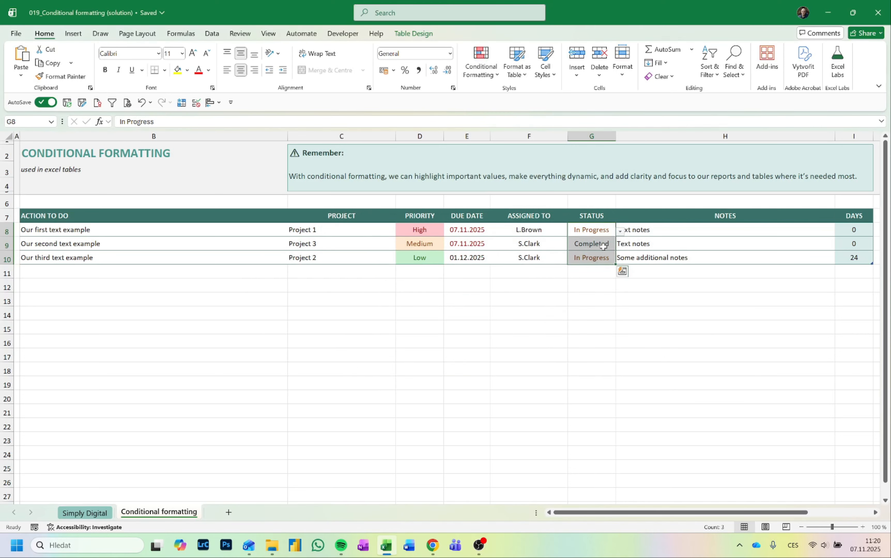
- Set the due date of the first task to 06.11.2025
left_click(591, 258)
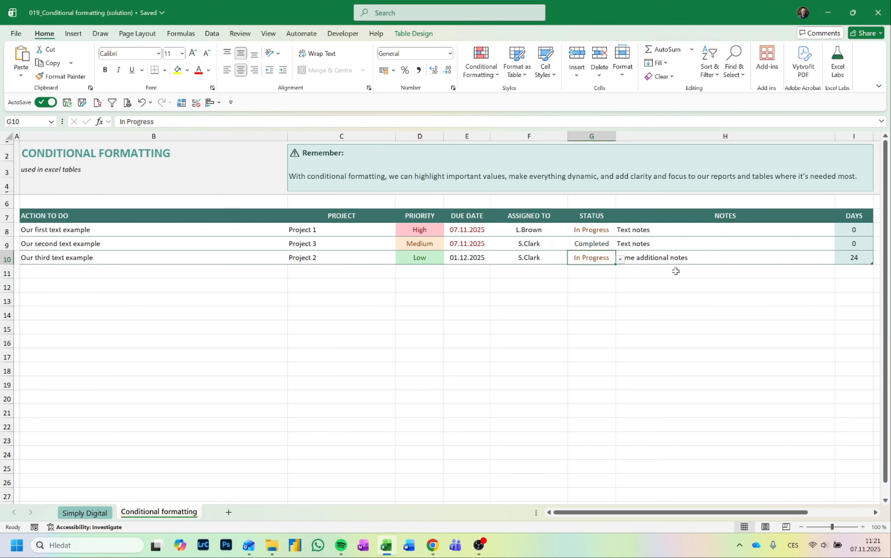
left_click(868, 226)
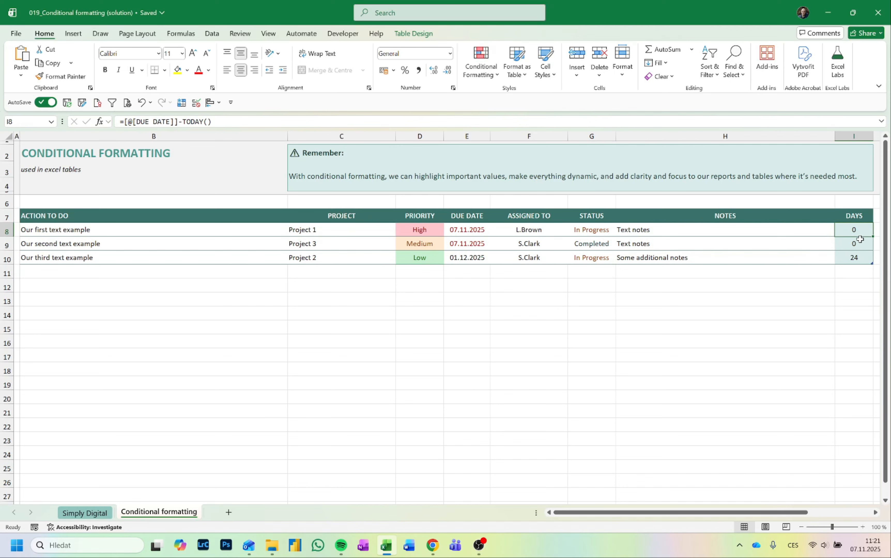
left_click(465, 229)
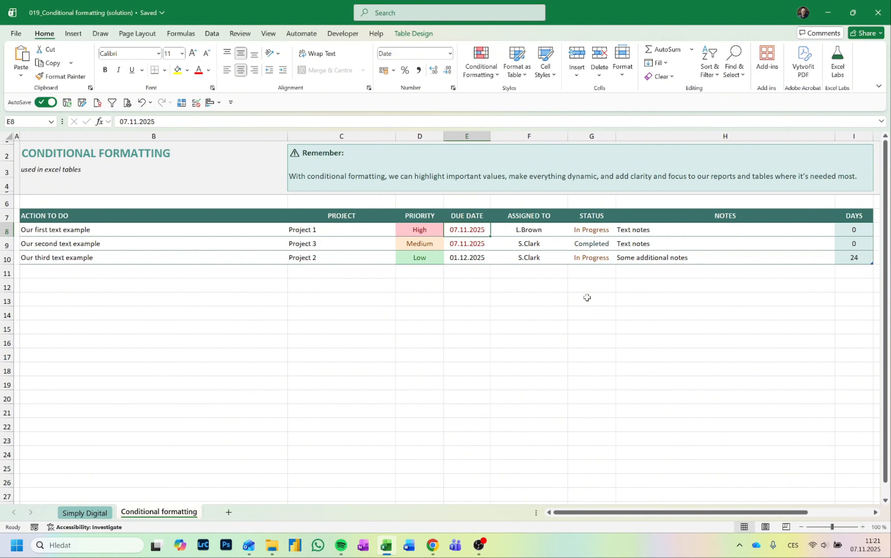
type("6.11")
key("Tab")
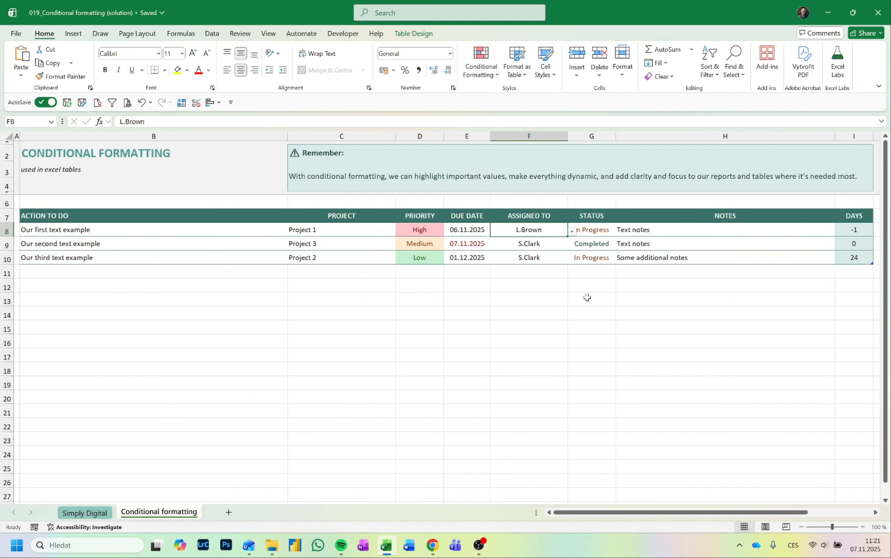
- Highlight values less than 0 in the Days cells I8:I10 with Light Red Fill with Dark Red Text
left_click(848, 230)
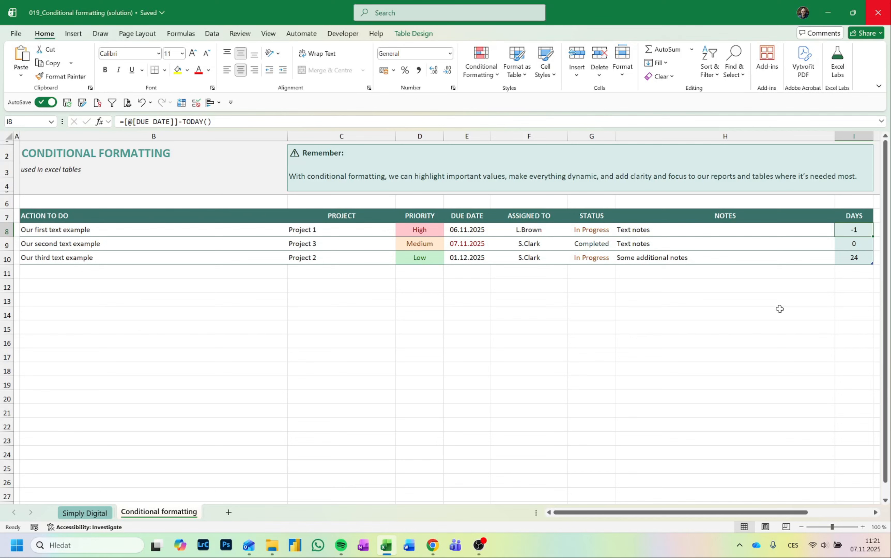
key("ctrl+shift+Down")
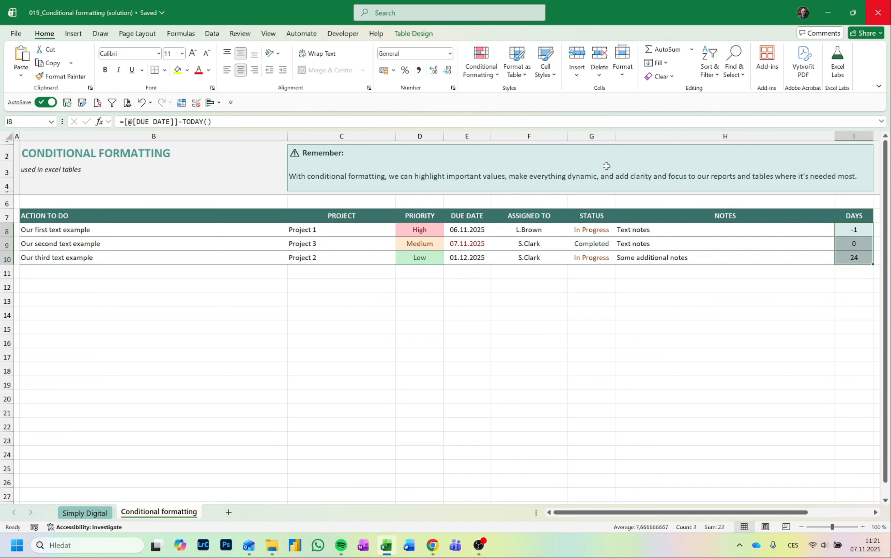
left_click(487, 76)
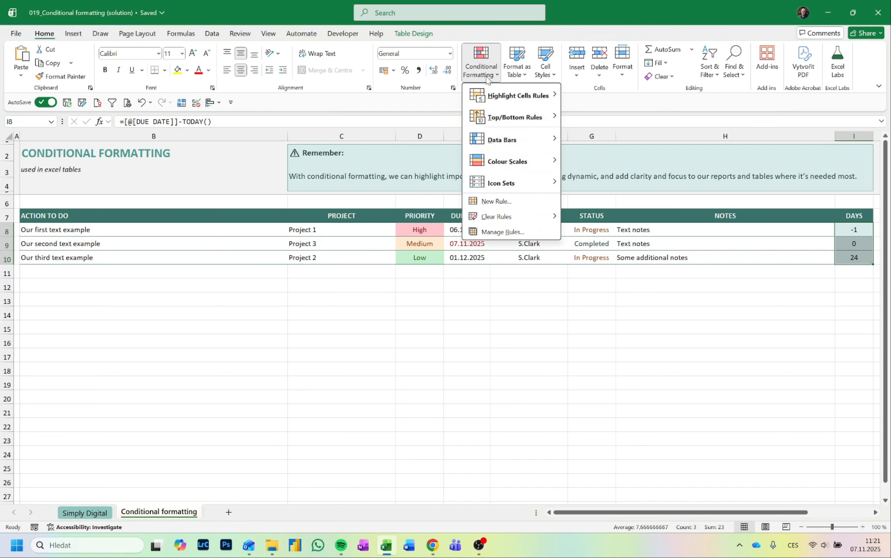
mouse_move(499, 100)
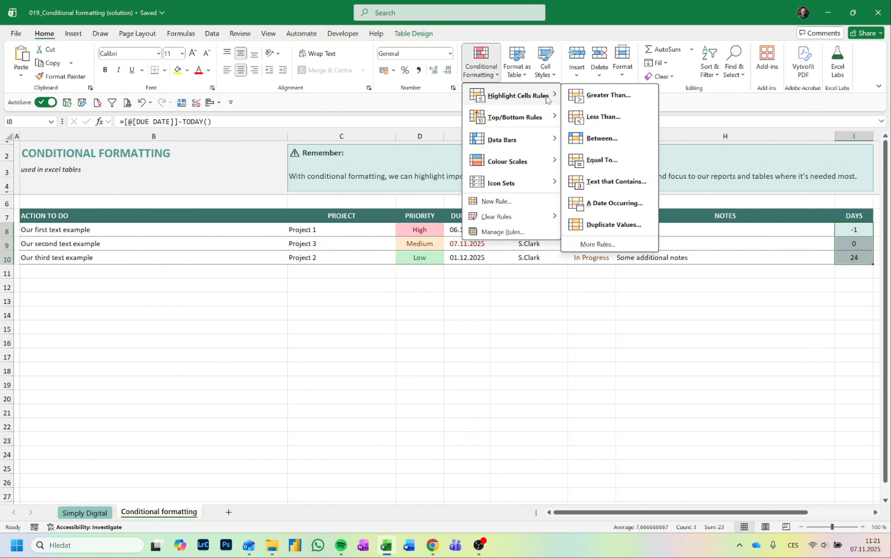
left_click(607, 117)
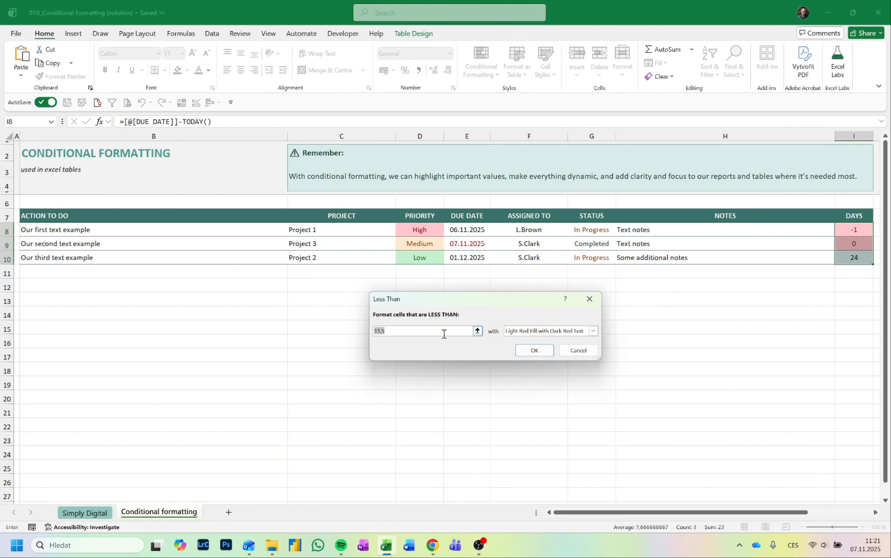
type("0")
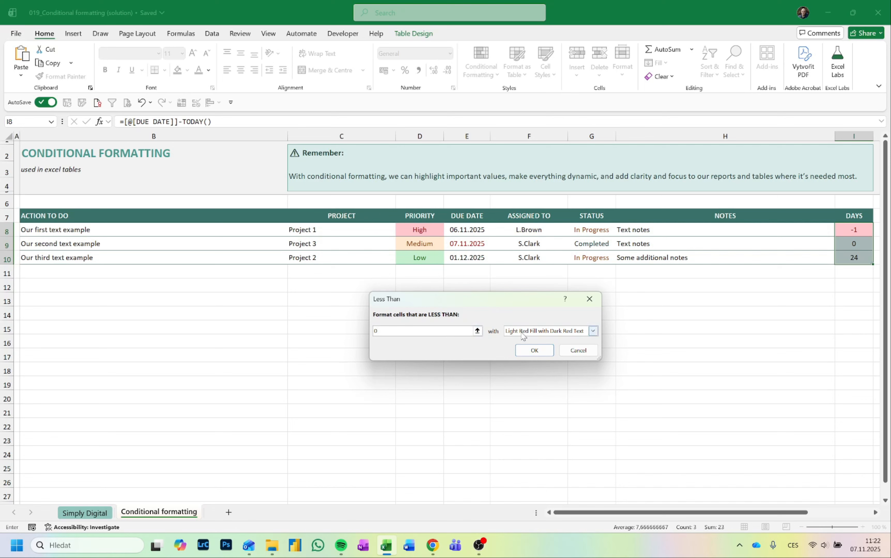
left_click(534, 350)
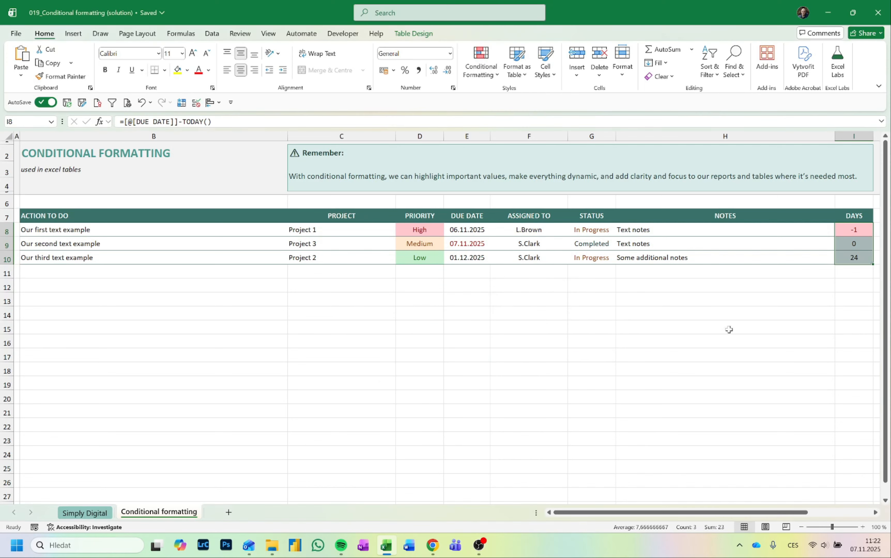
left_click(856, 245)
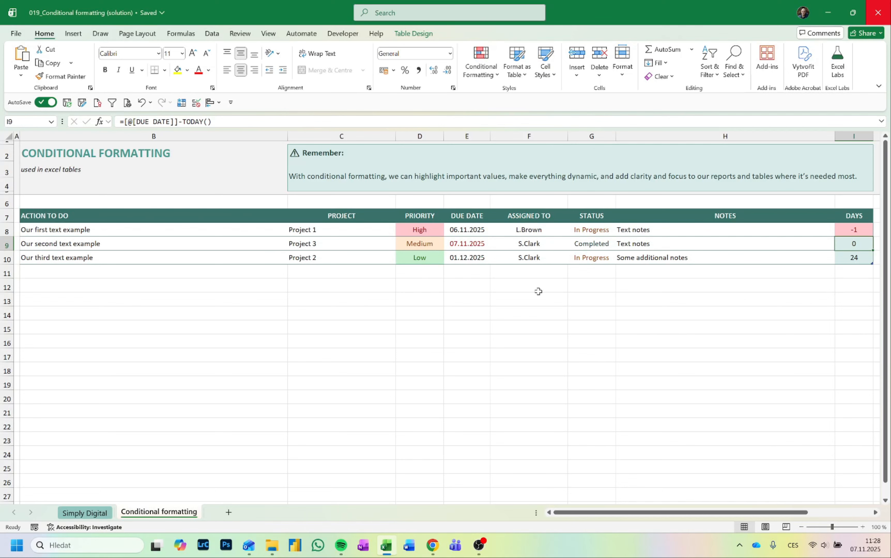
- Add a task in row 11 with action "new", project "Project 1" and priority "High"
left_click(198, 276)
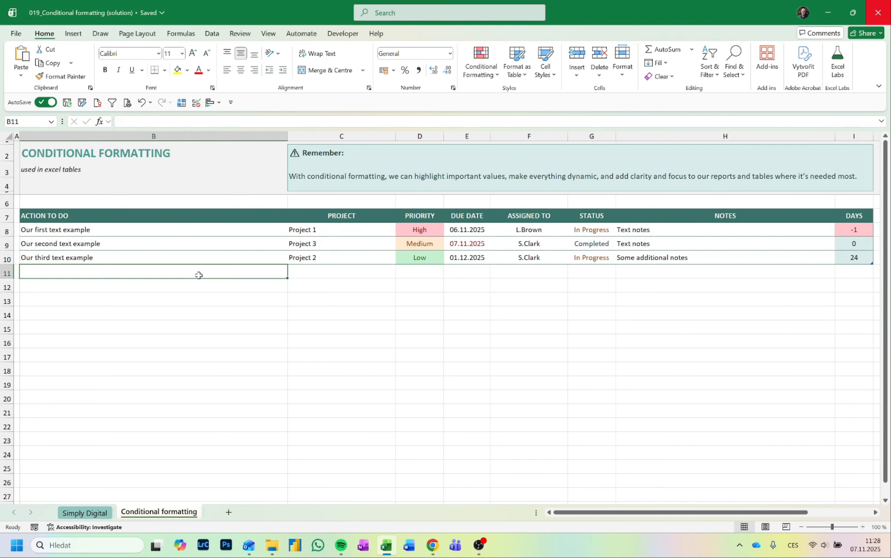
type("new")
key("Tab")
type("p")
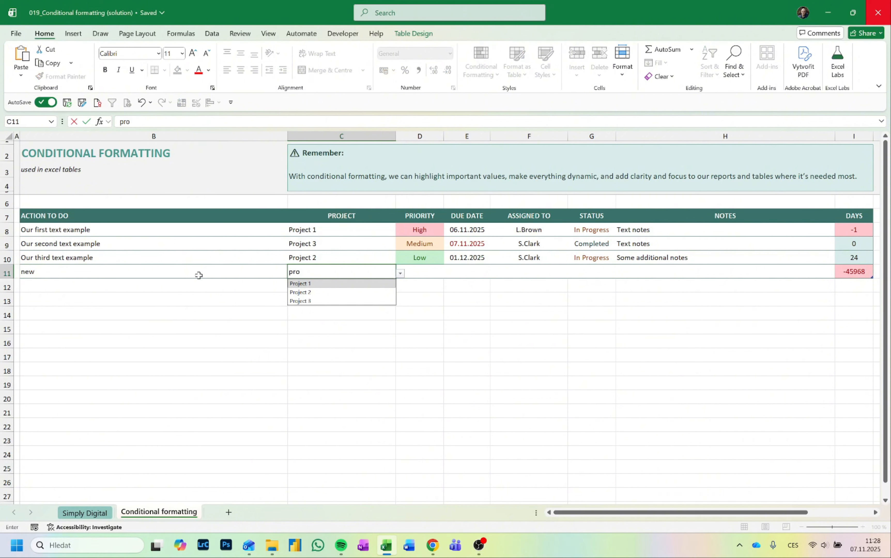
type("ro")
key("Tab")
type("h")
key("Tab")
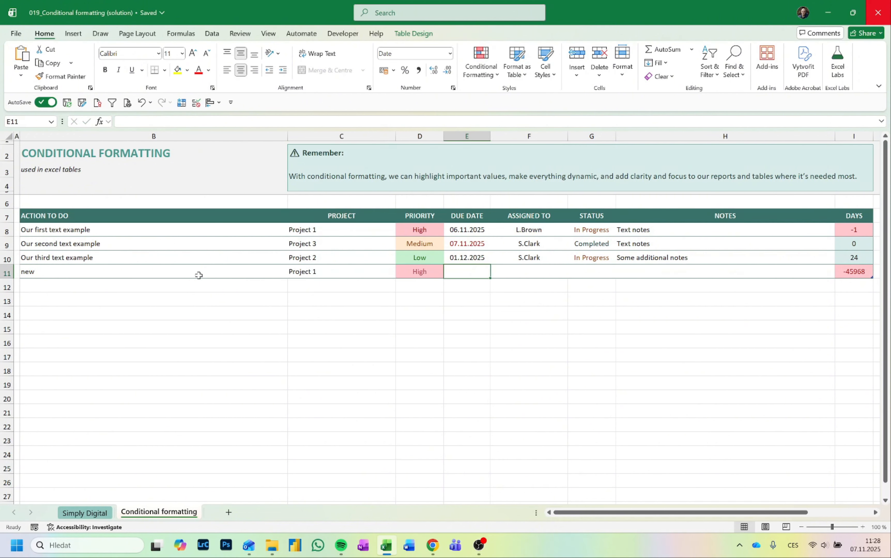
- Complete row 11 with today's date 07.11.2025 as due date, the first task's assignee and status "Completed", leaving the notes empty
key("ctrl+semicolon")
key("Tab")
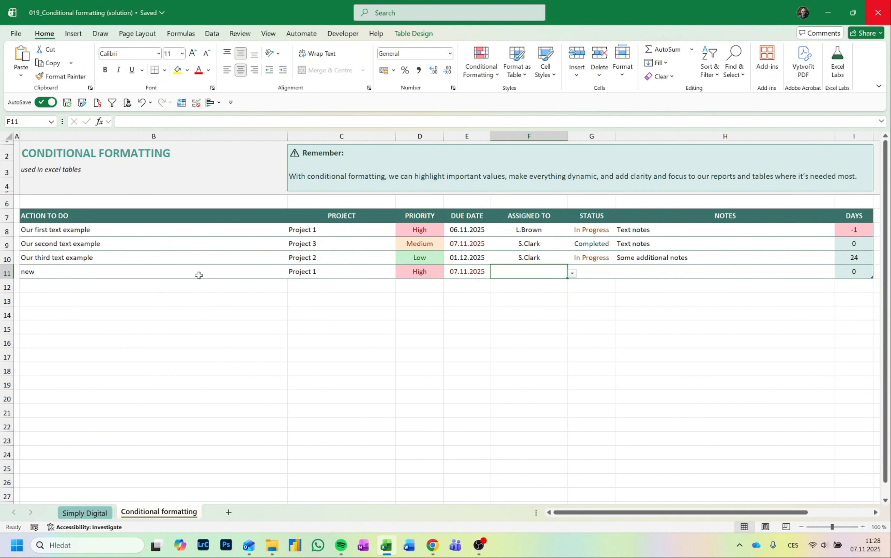
type("l")
key("Tab")
type("c")
key("Tab")
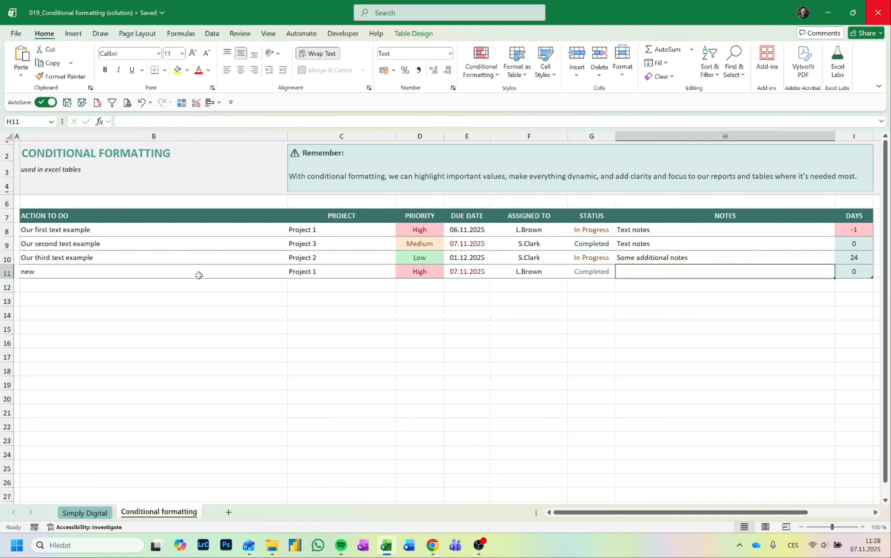
key("Return")
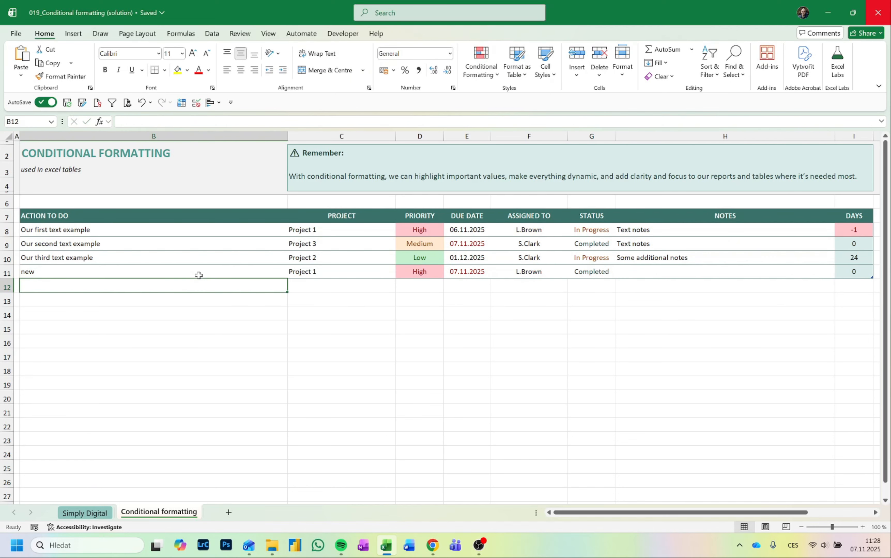
- Add a task in row 12 with action "new row", project "Project 1" and priority "Low"
type("new ro")
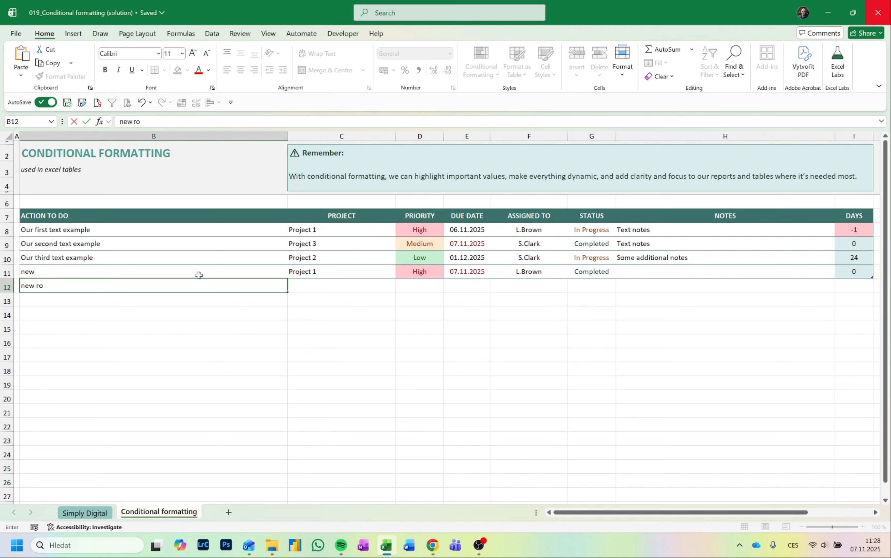
type("w")
key("Tab")
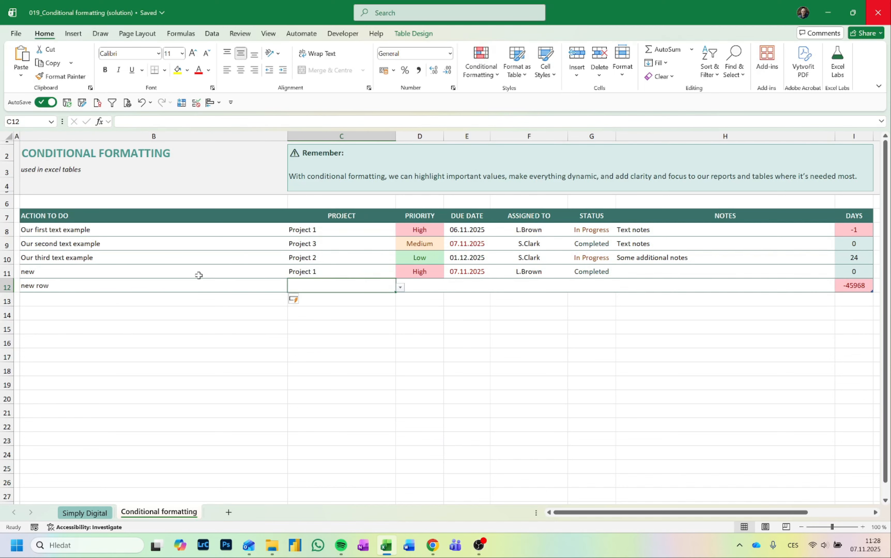
type("proj")
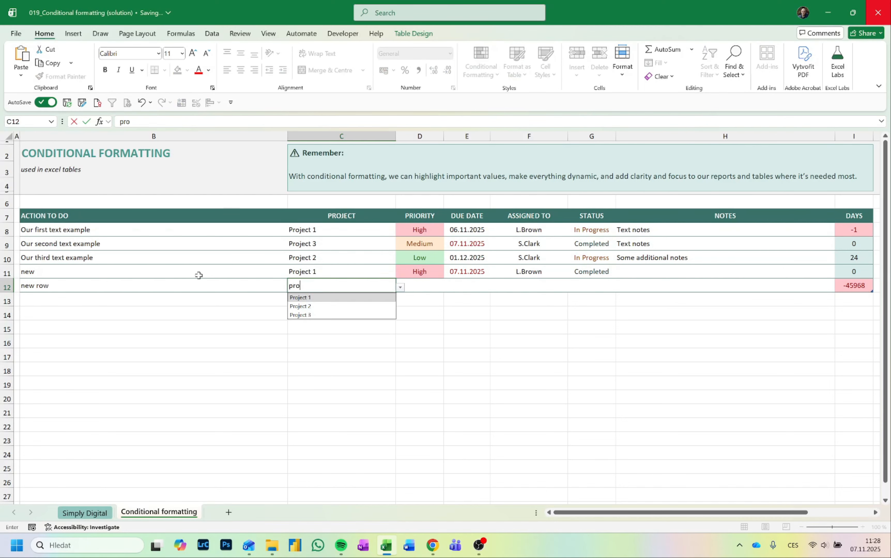
key("Tab")
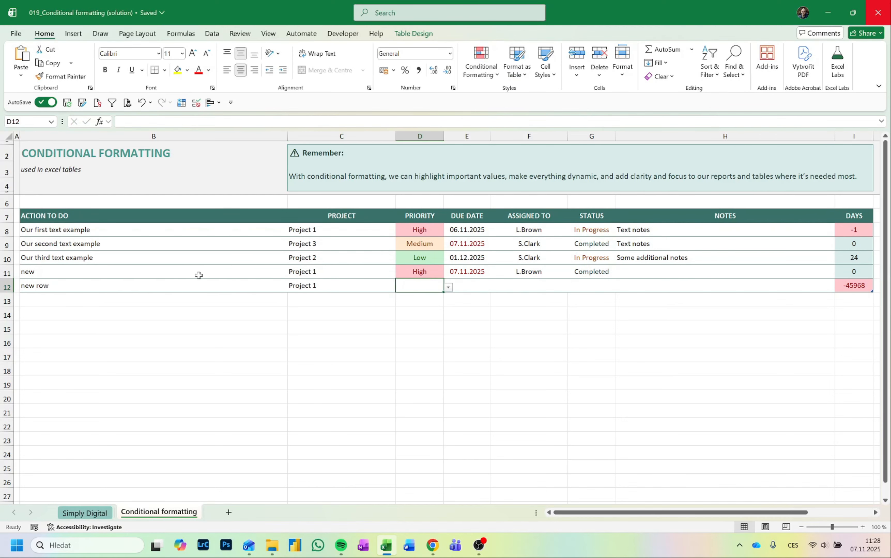
type("lo")
key("Tab")
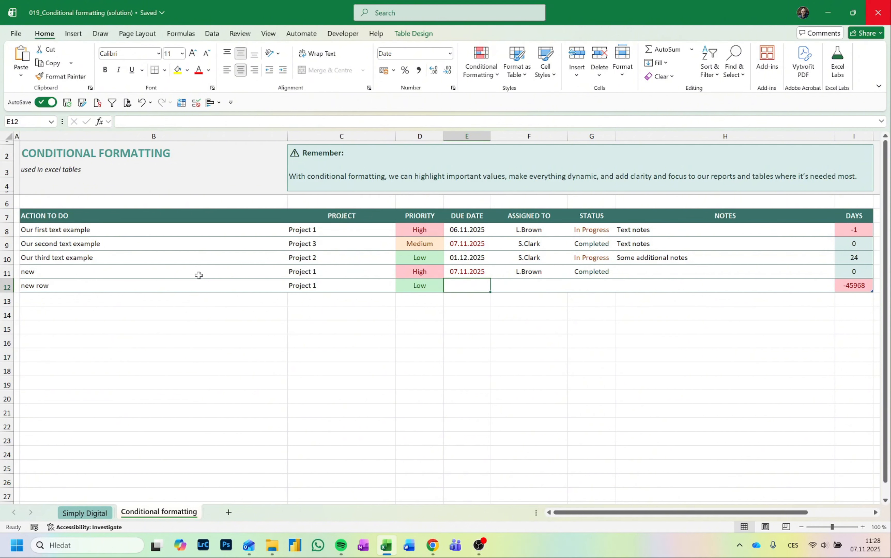
- Fill in row 12 with today's date 07.11.2025 as due date, the second task's assignee and status "In Progress"
key("ctrl+semicolon")
key("Tab")
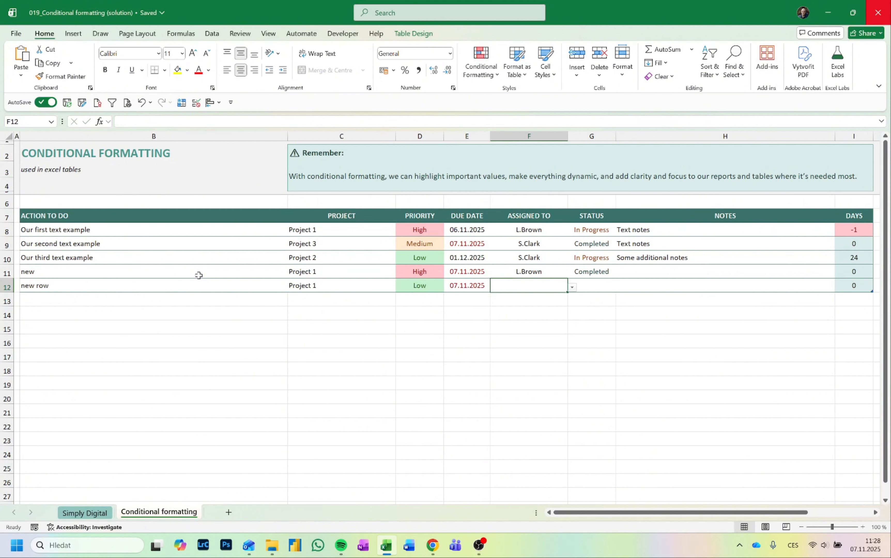
type("s")
key("Tab")
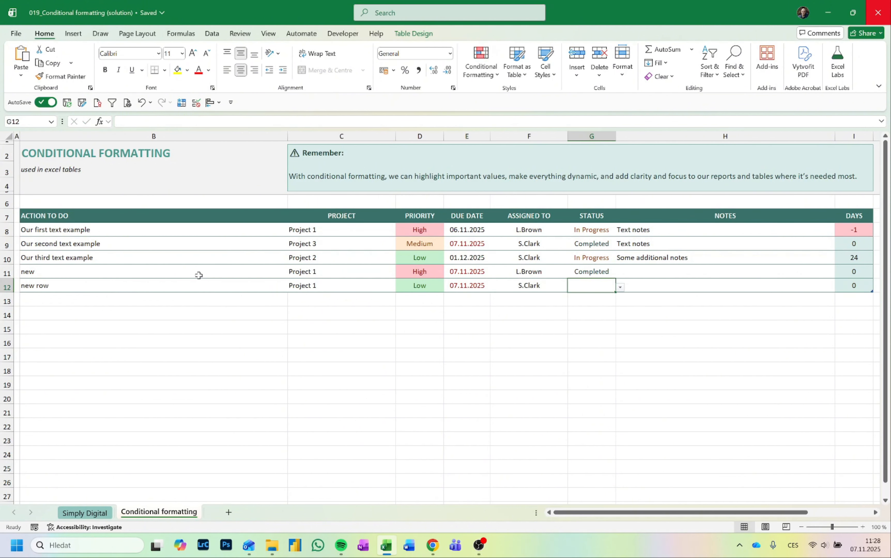
type("i")
key("Tab")
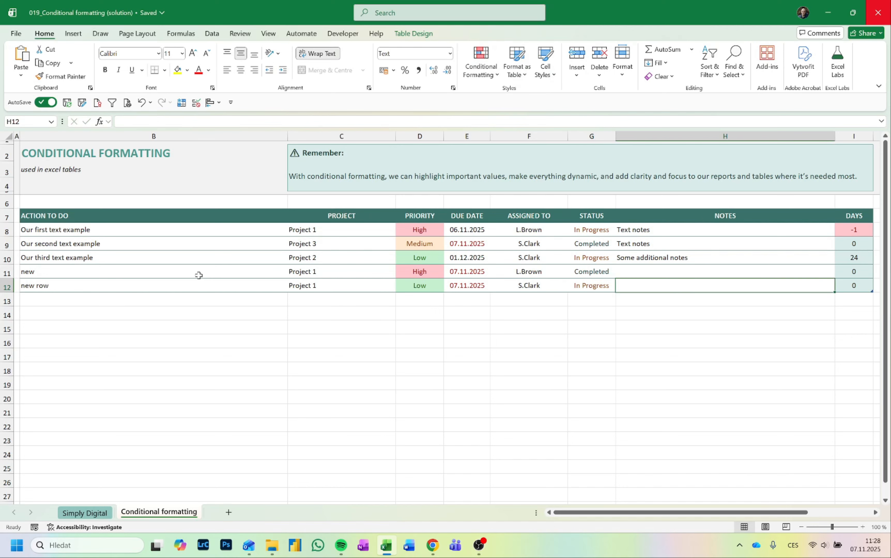